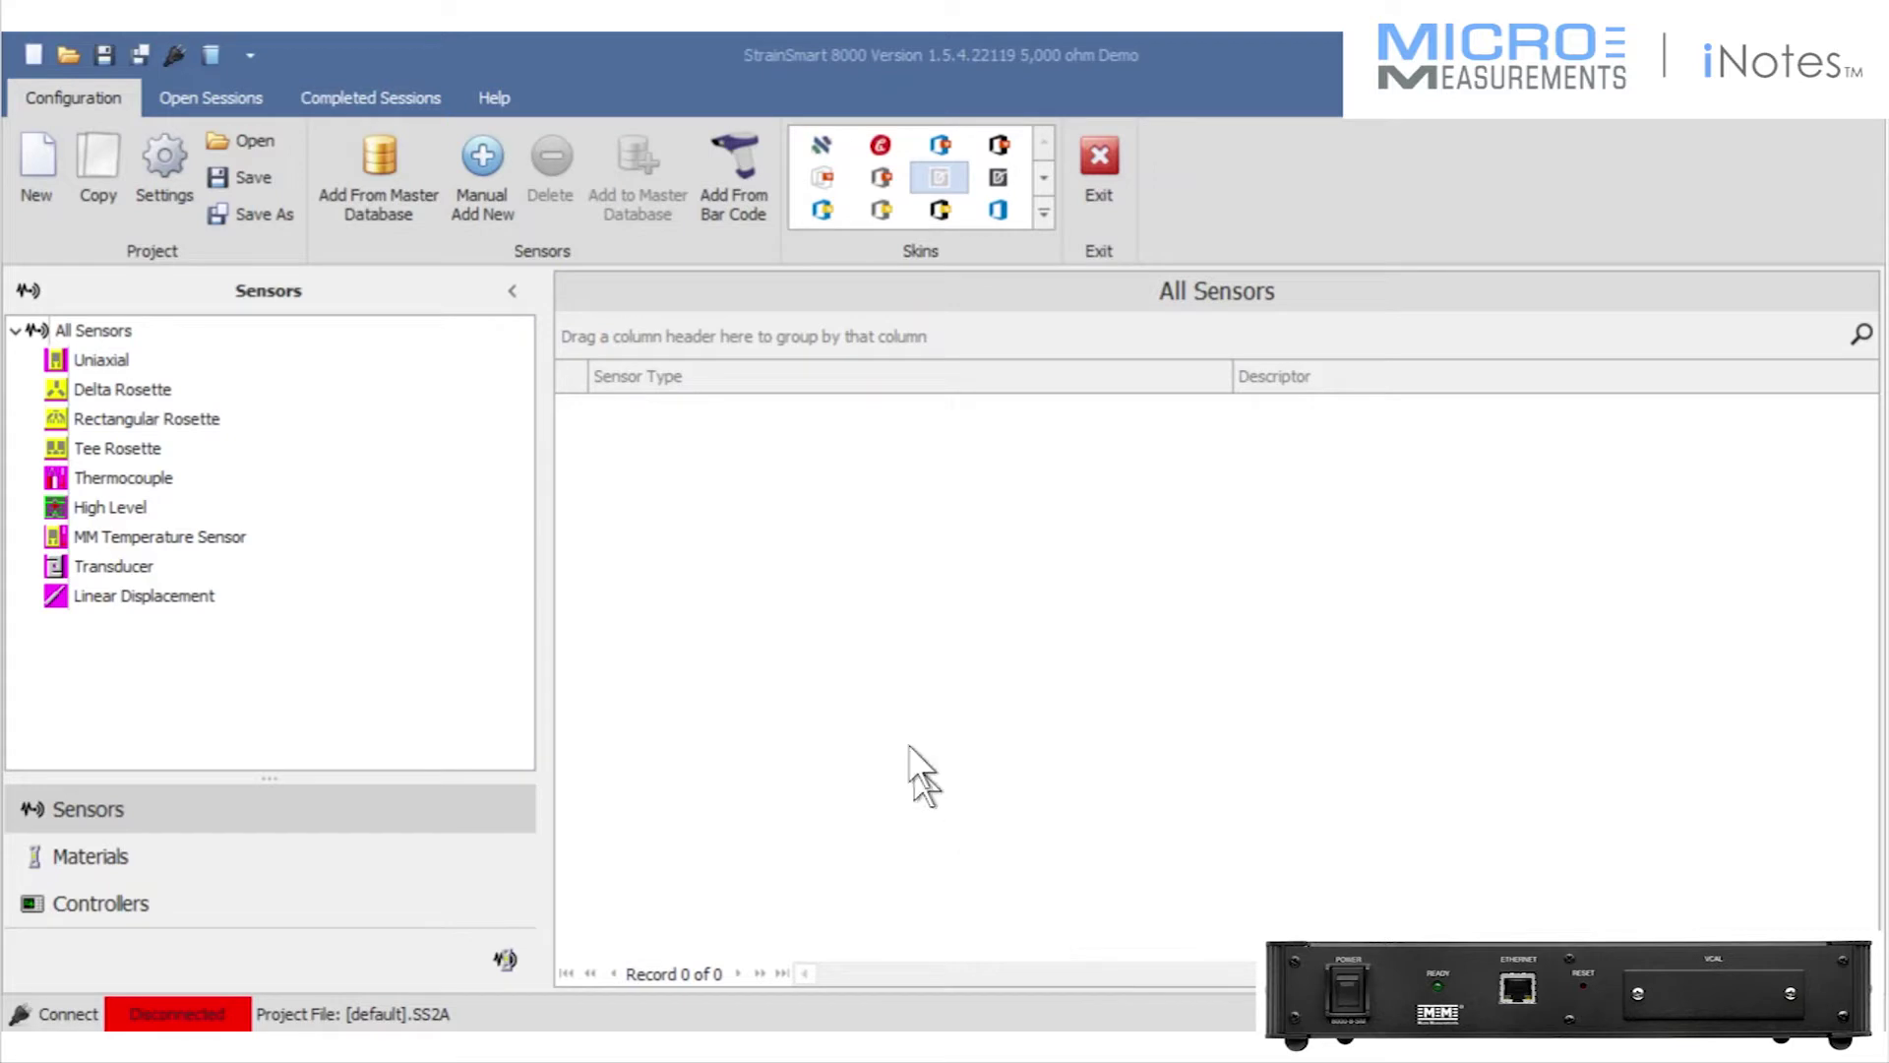
Start a wizard-guided new project titled '5,000 ohm Demo' without saving the old one.
{"action": "left_click", "coordinate": [36, 177]}
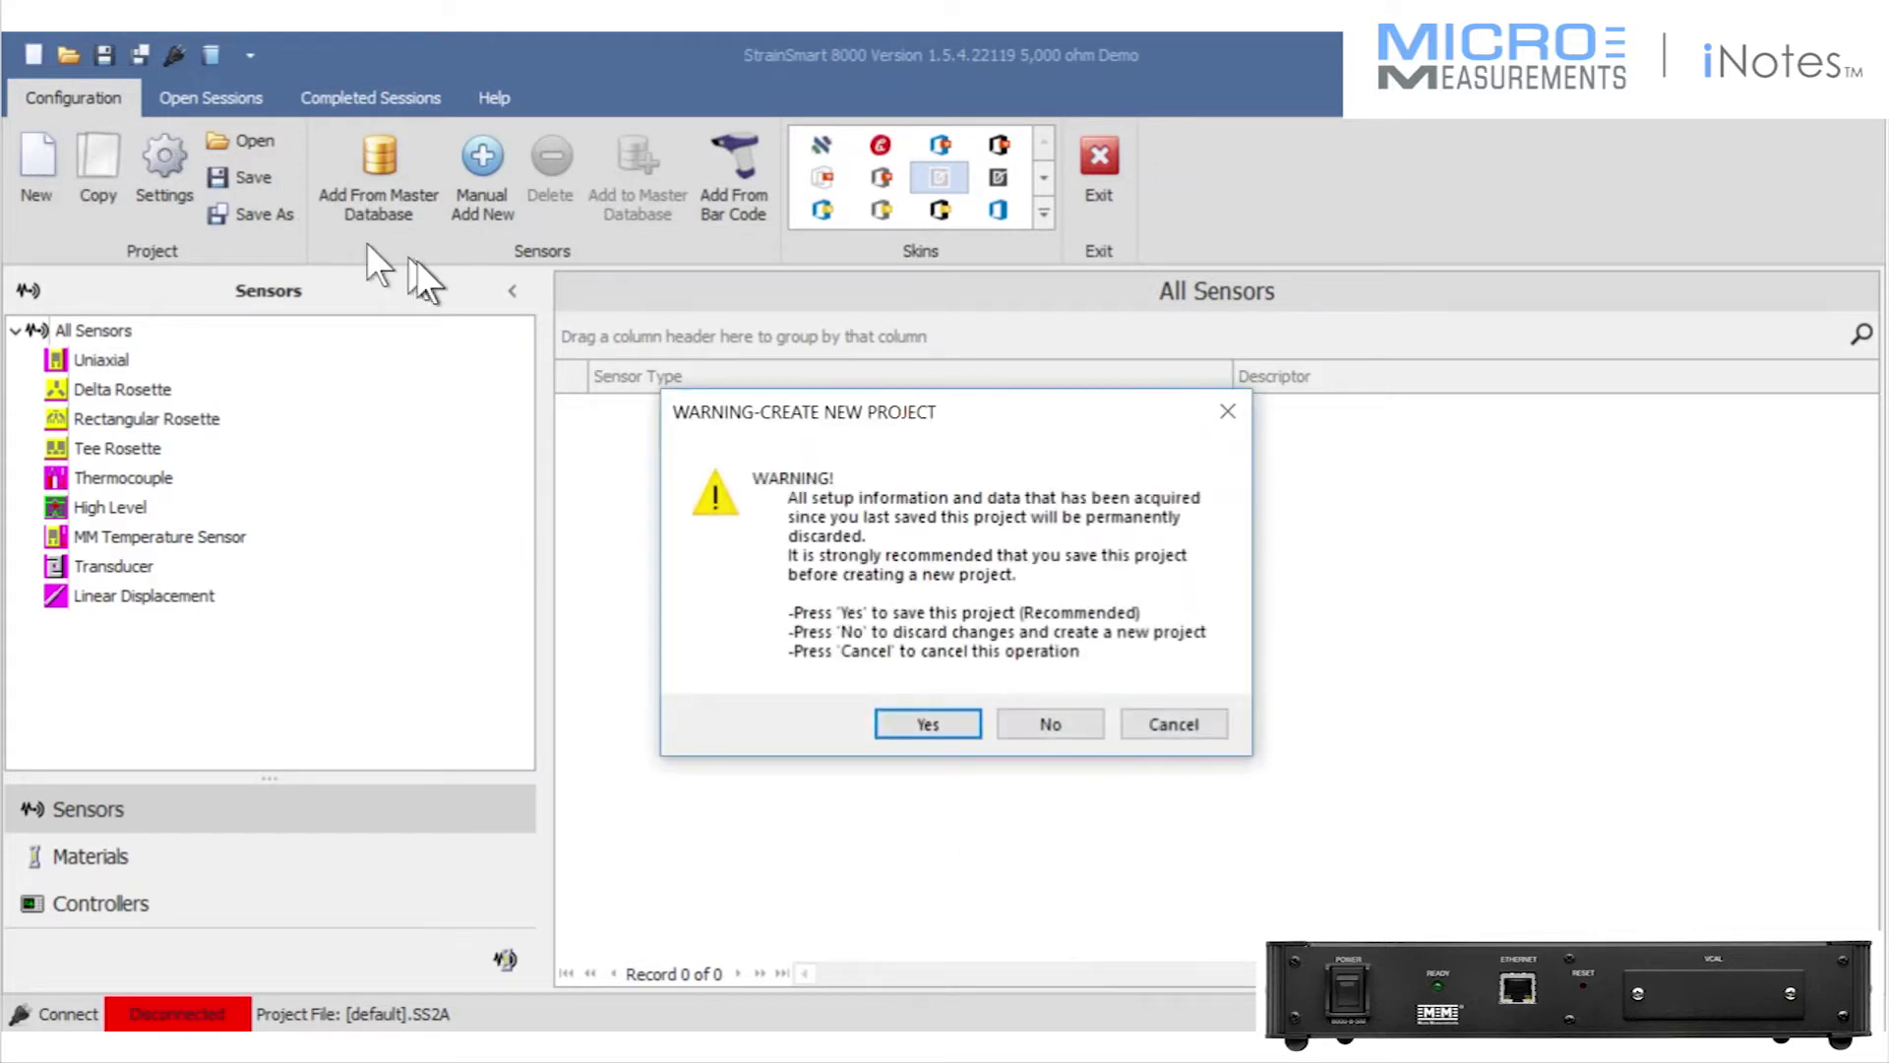
{"action": "left_click", "coordinate": [1047, 728]}
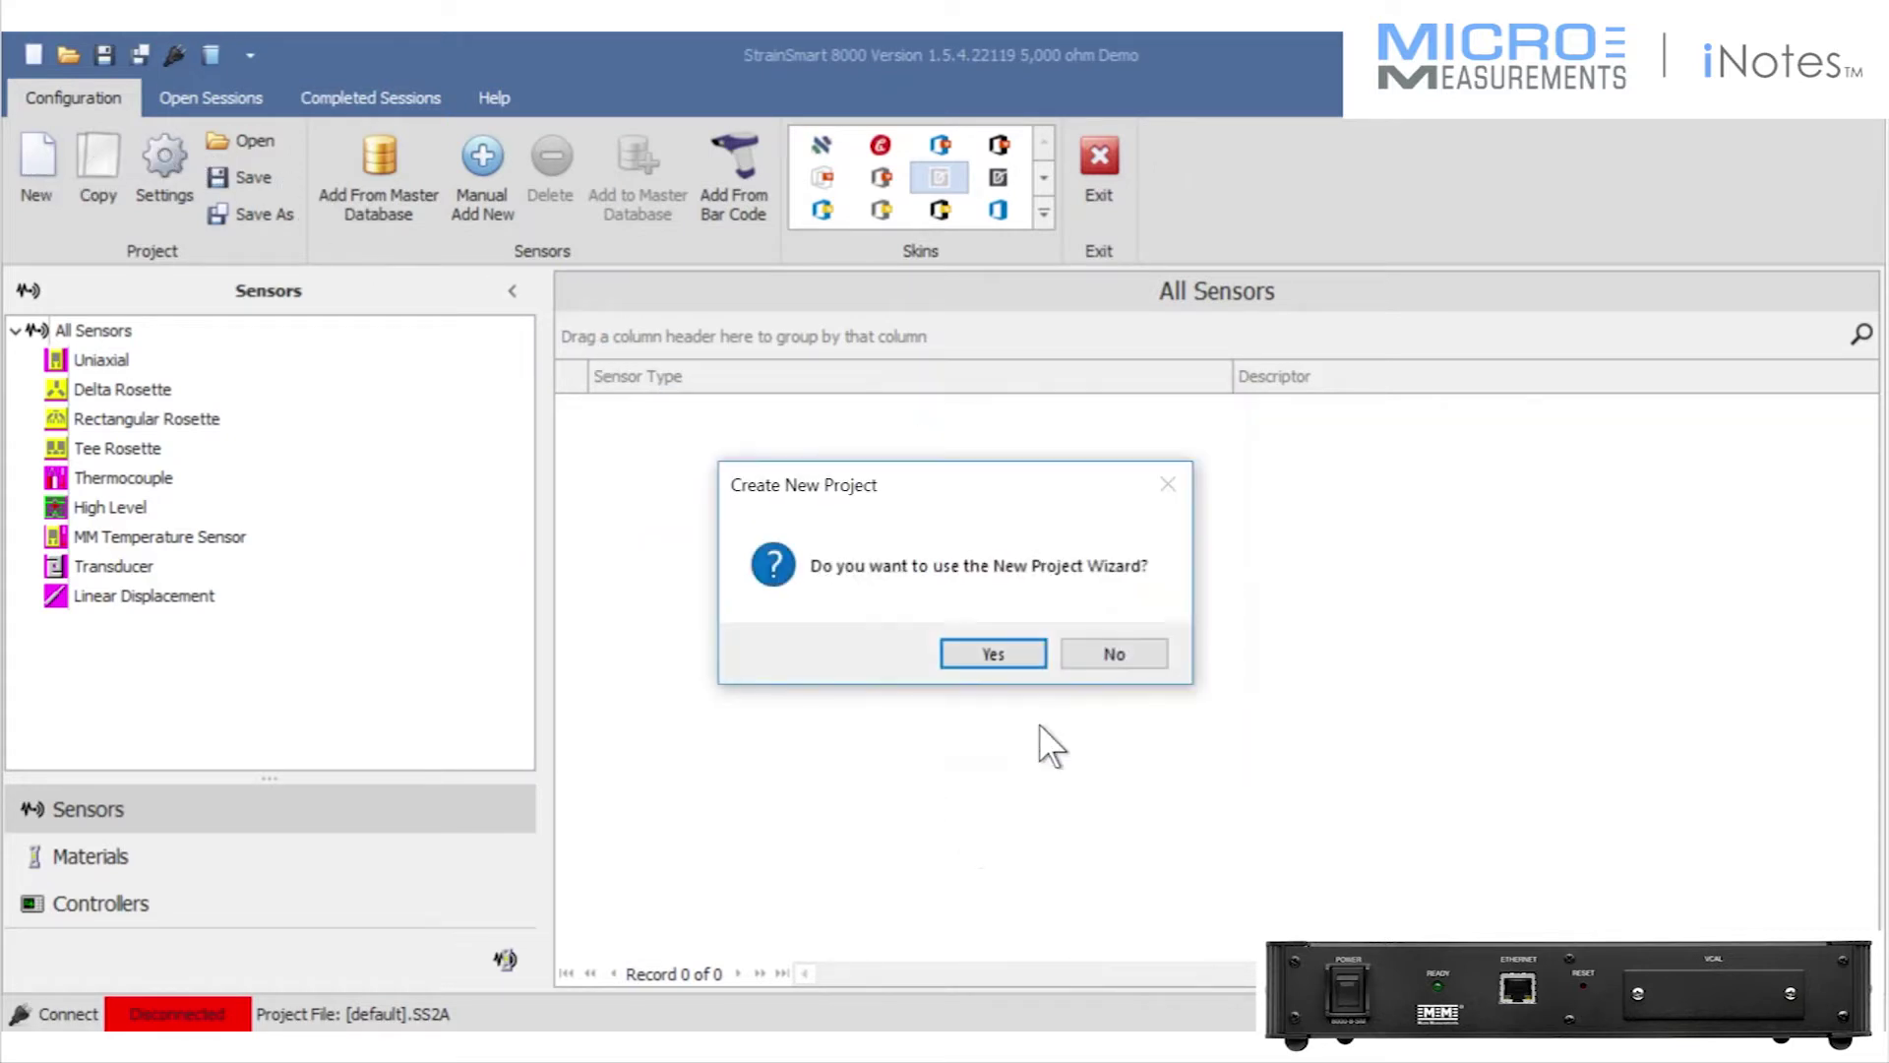
{"action": "left_click", "coordinate": [990, 650]}
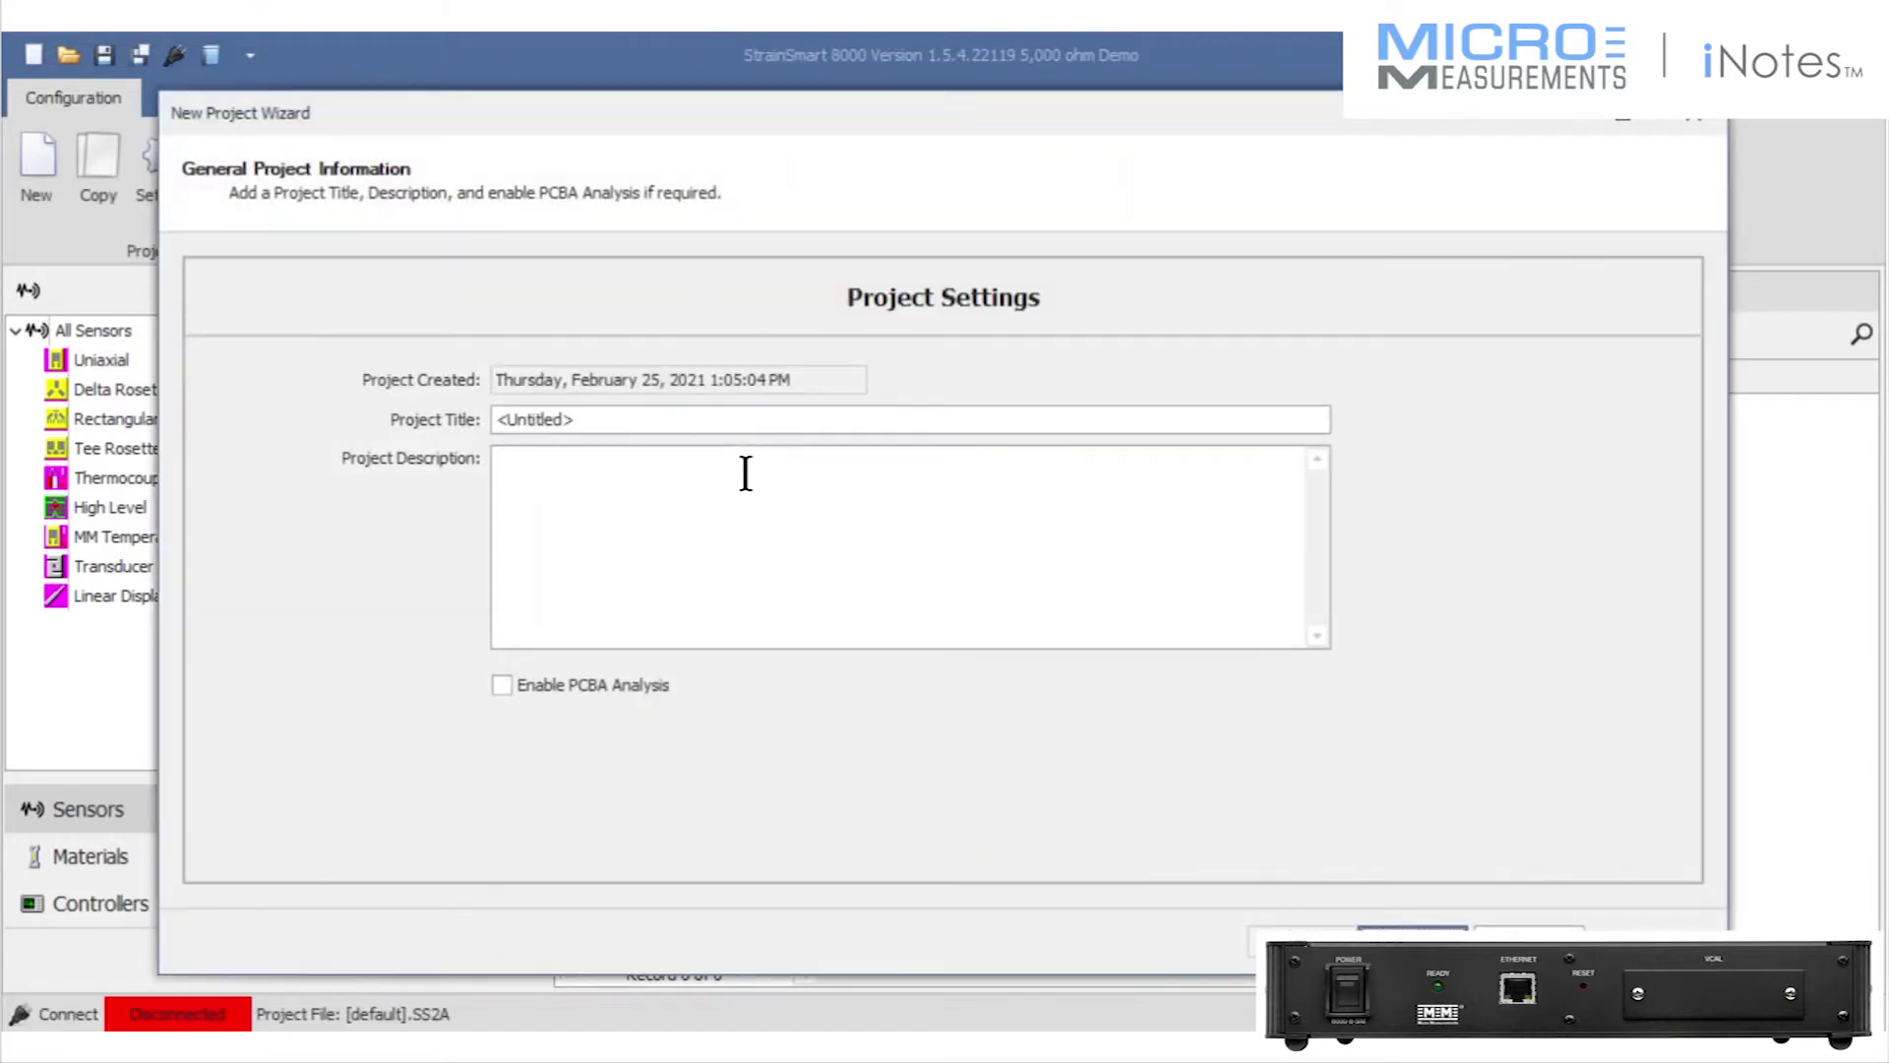
{"action": "left_click_drag", "start_coordinate": [582, 419], "coordinate": [404, 425]}
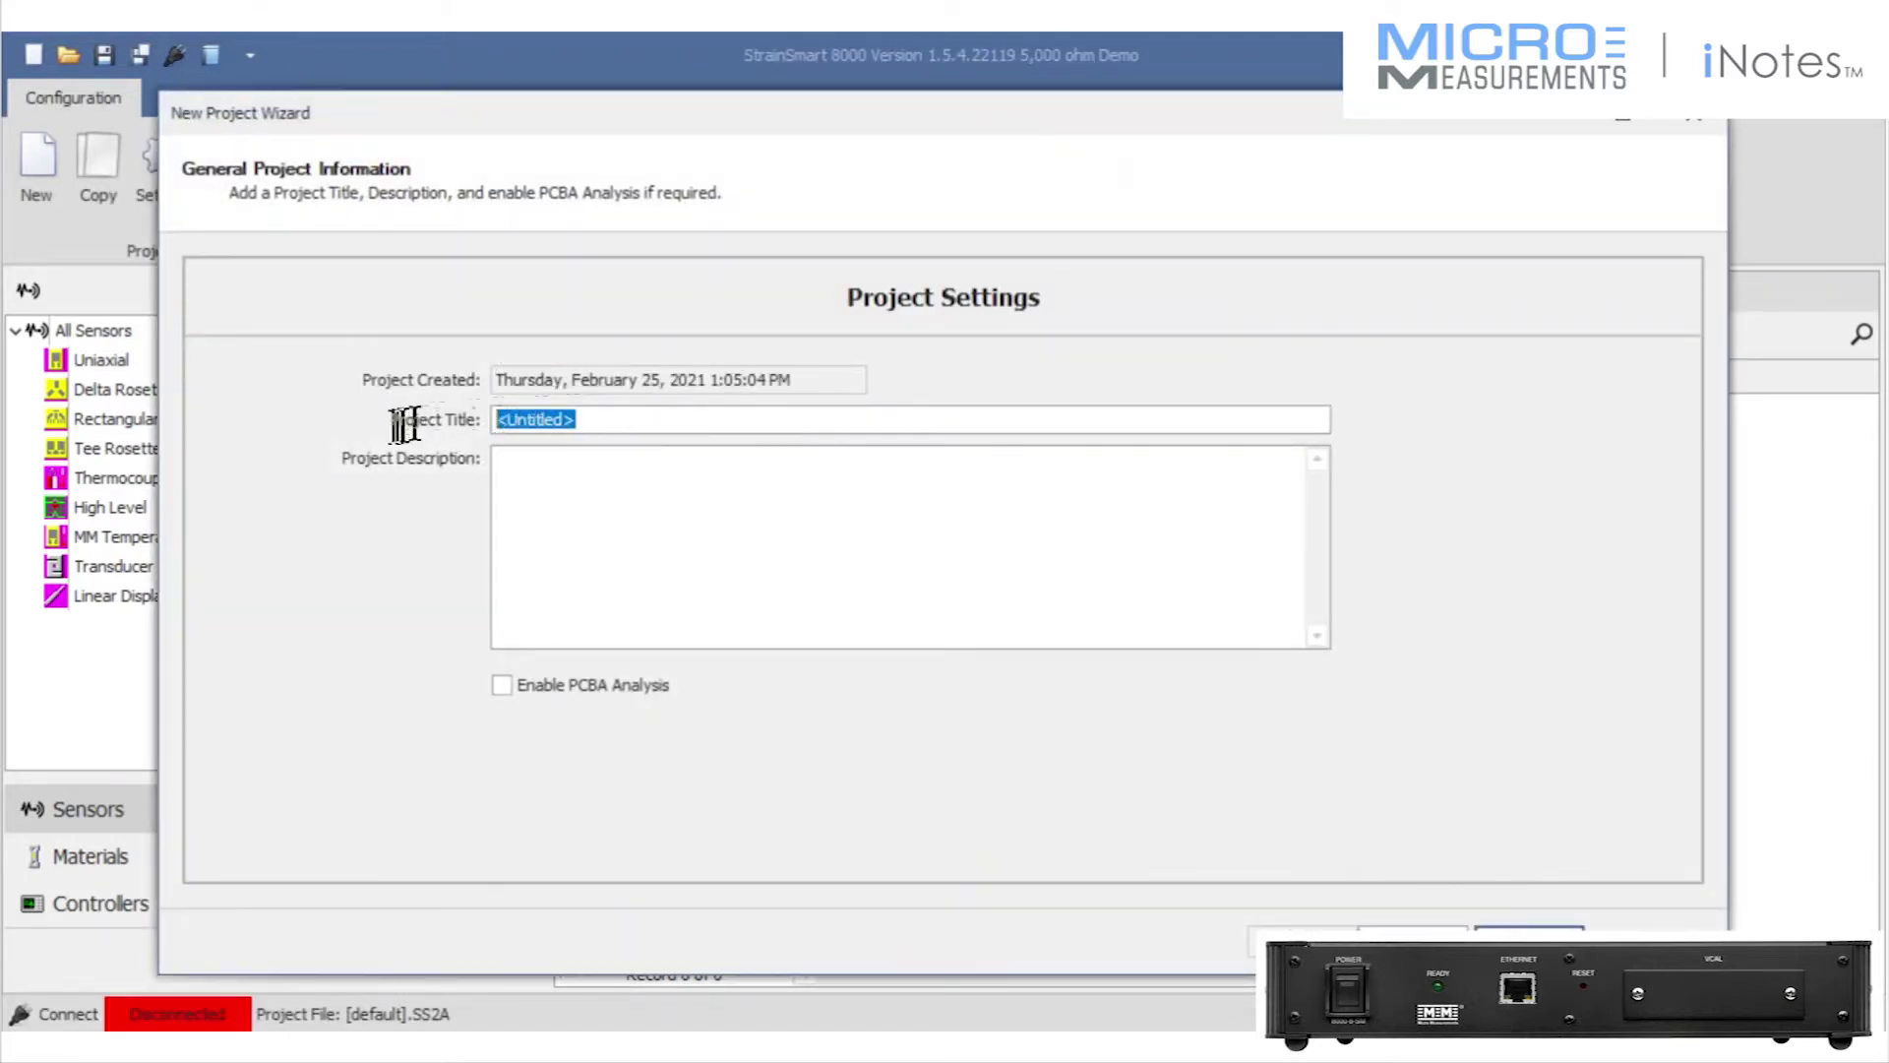
{"action": "type", "text": "5,000 ohm Demo"}
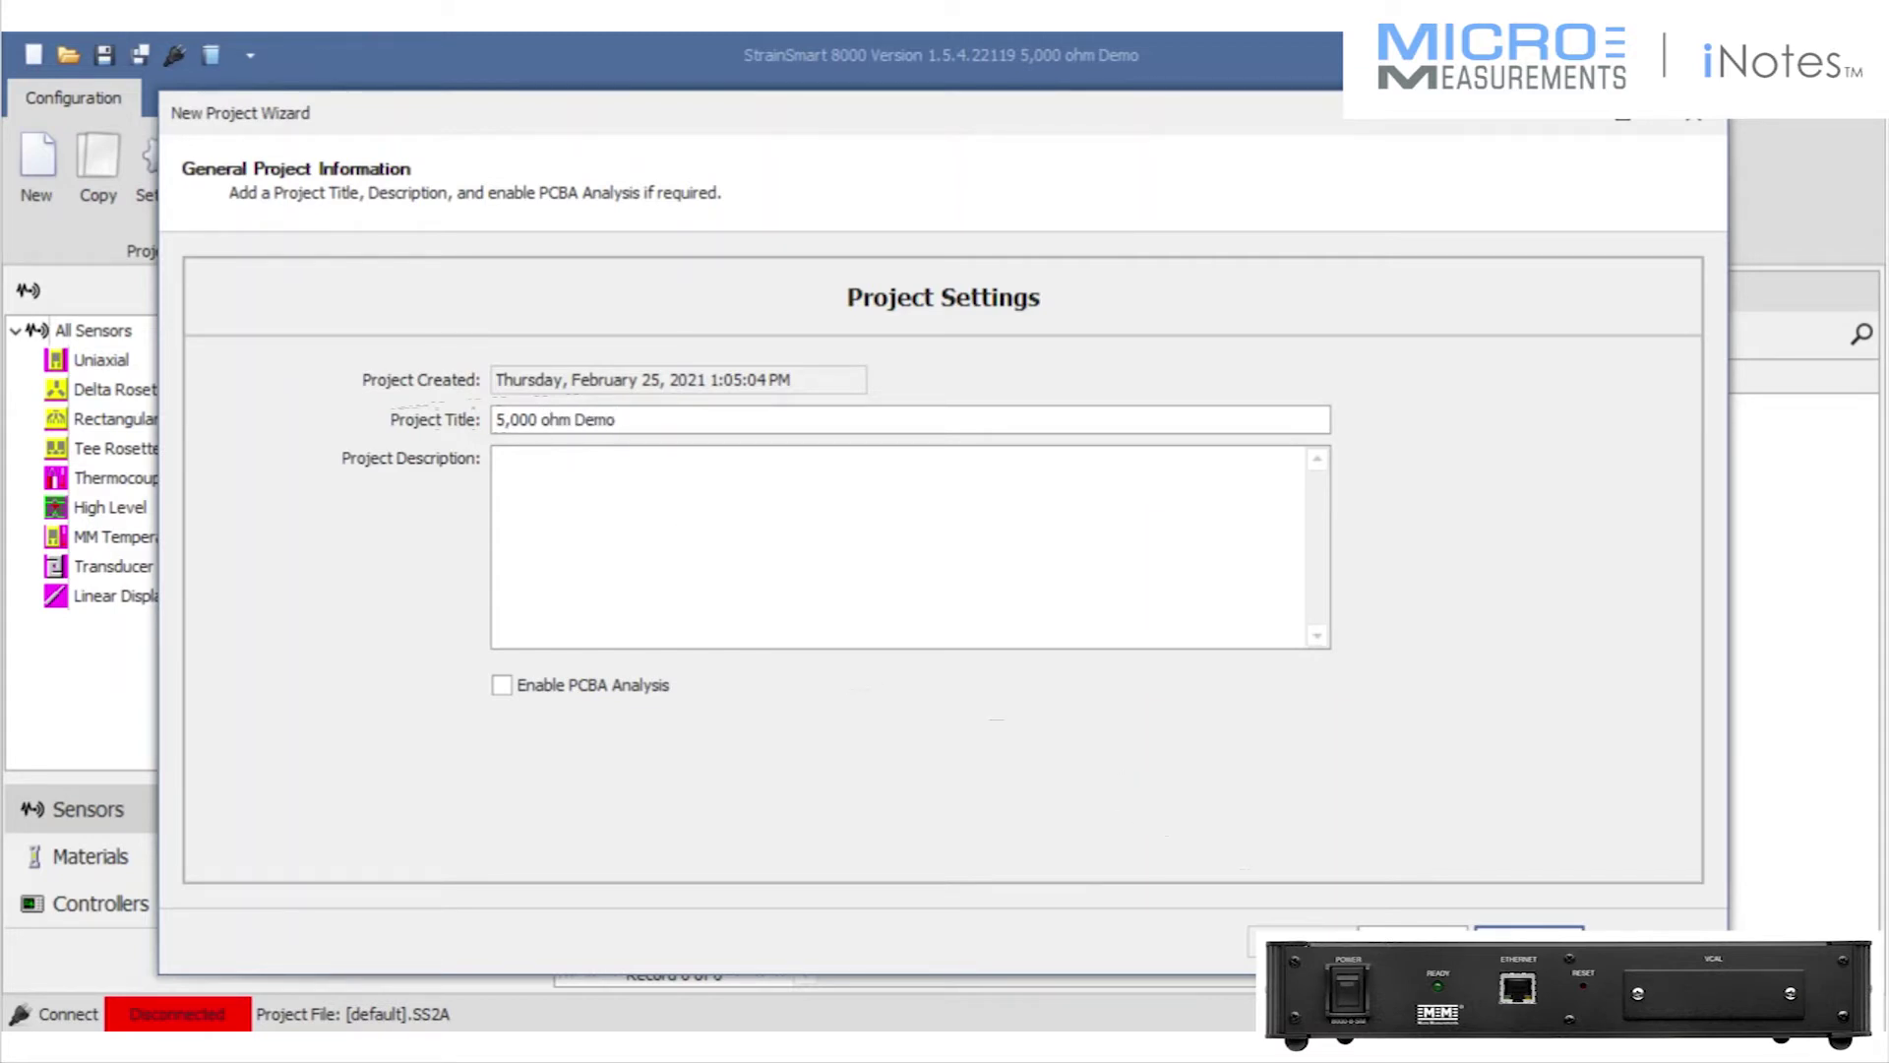
{"action": "left_click", "coordinate": [1412, 946]}
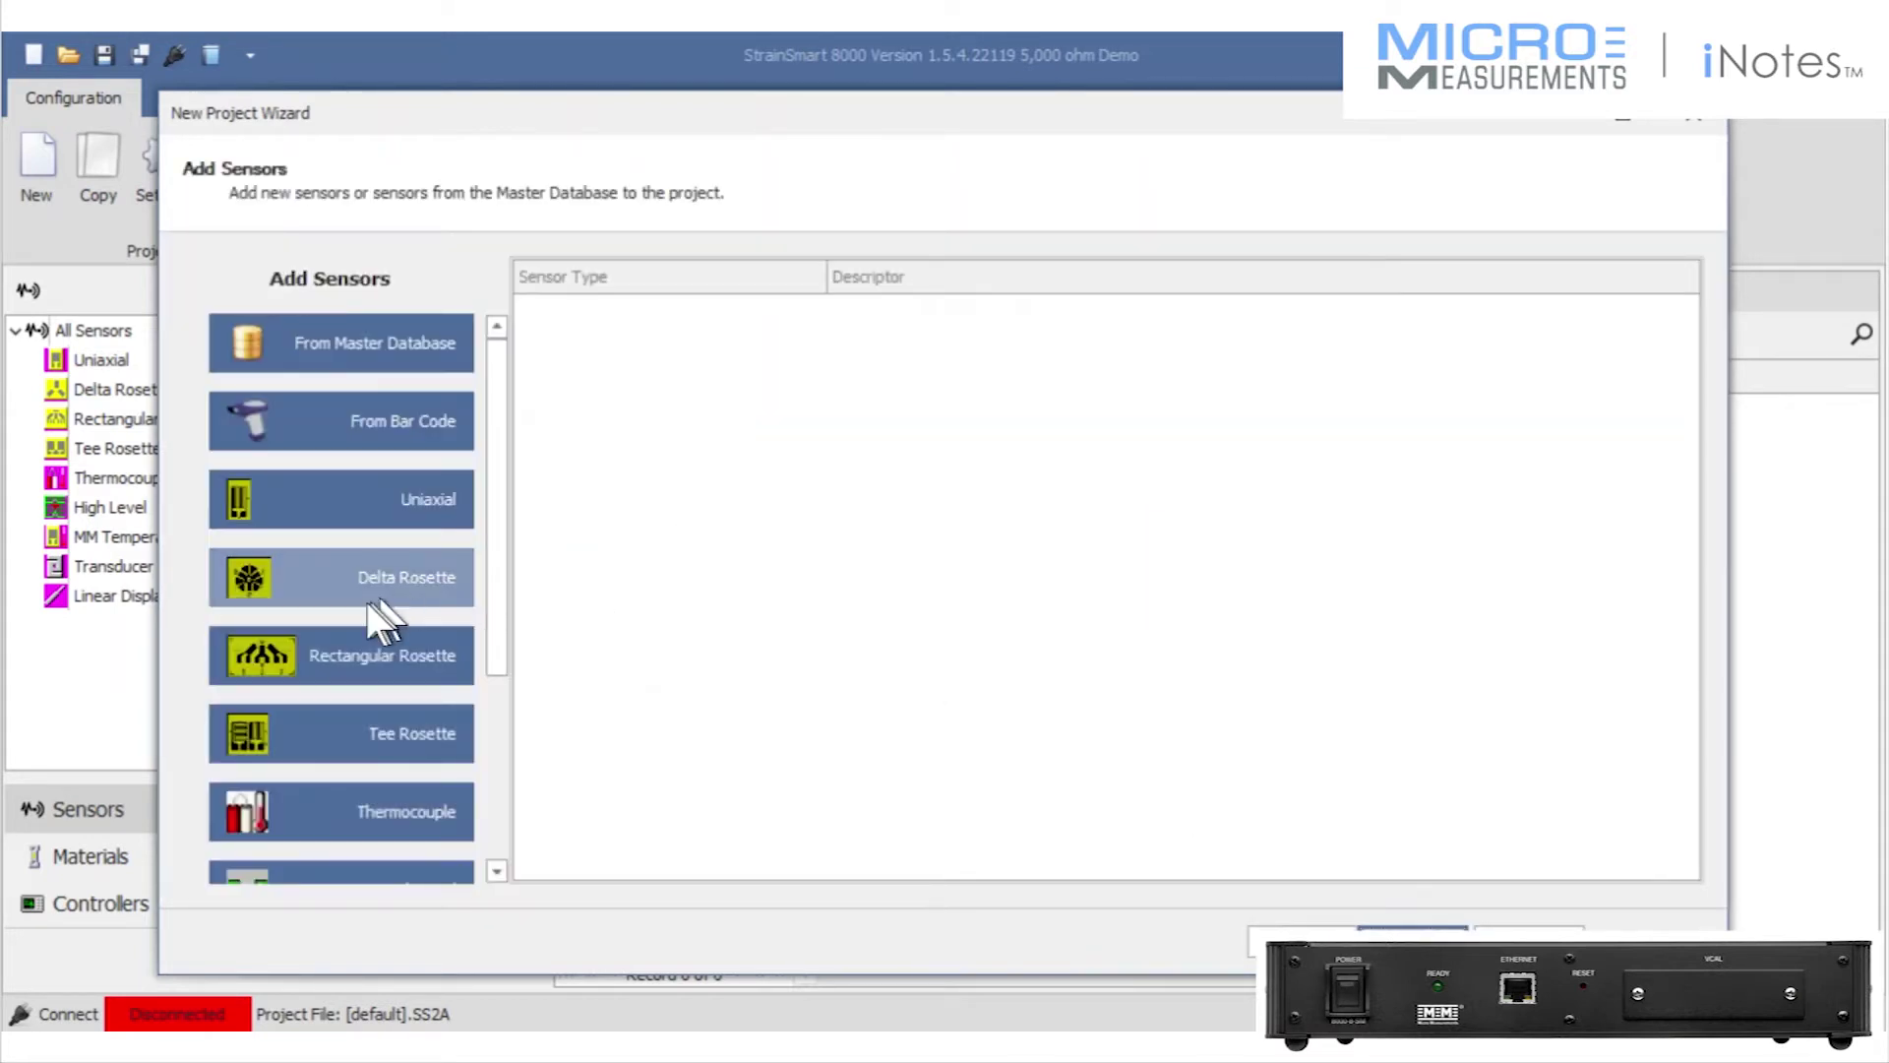
Add a uniaxial gage with descriptor '5k ohm Gage' and 1000 ohm resistance.
{"action": "left_click", "coordinate": [350, 498]}
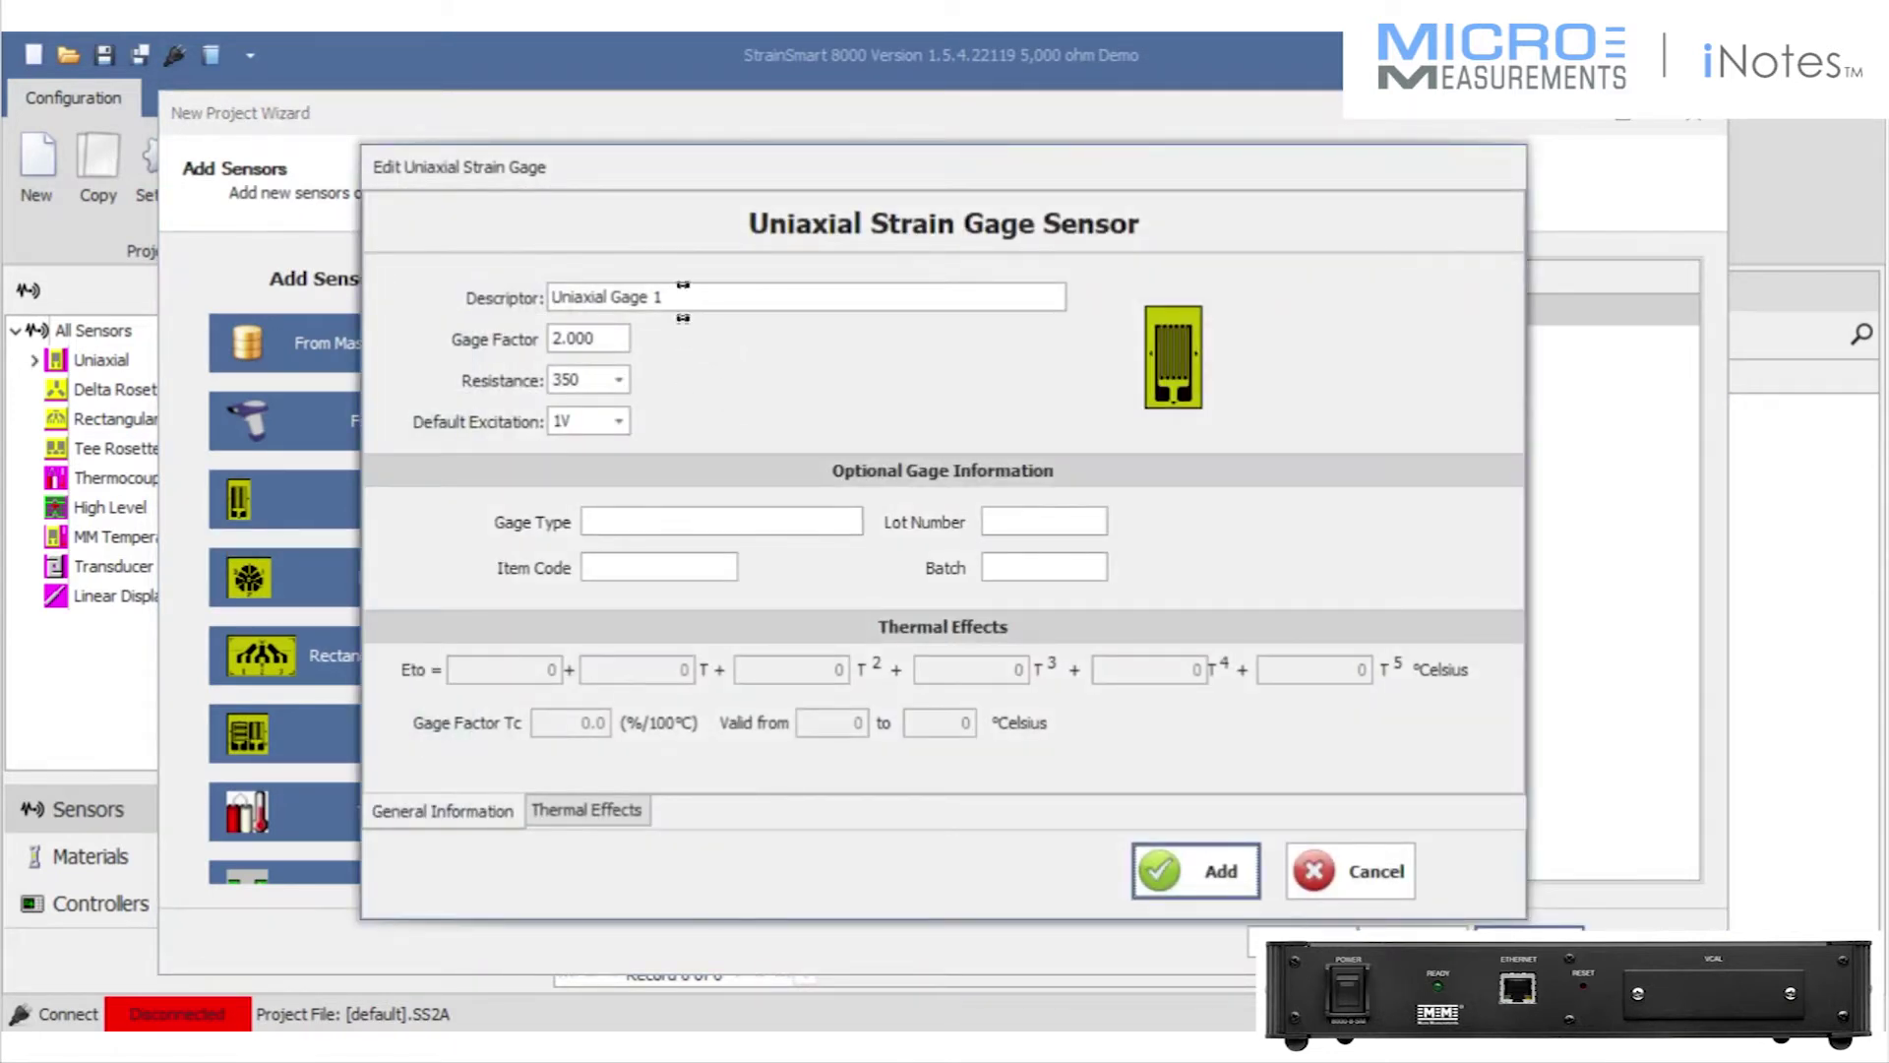
{"action": "left_click_drag", "start_coordinate": [678, 300], "coordinate": [512, 292]}
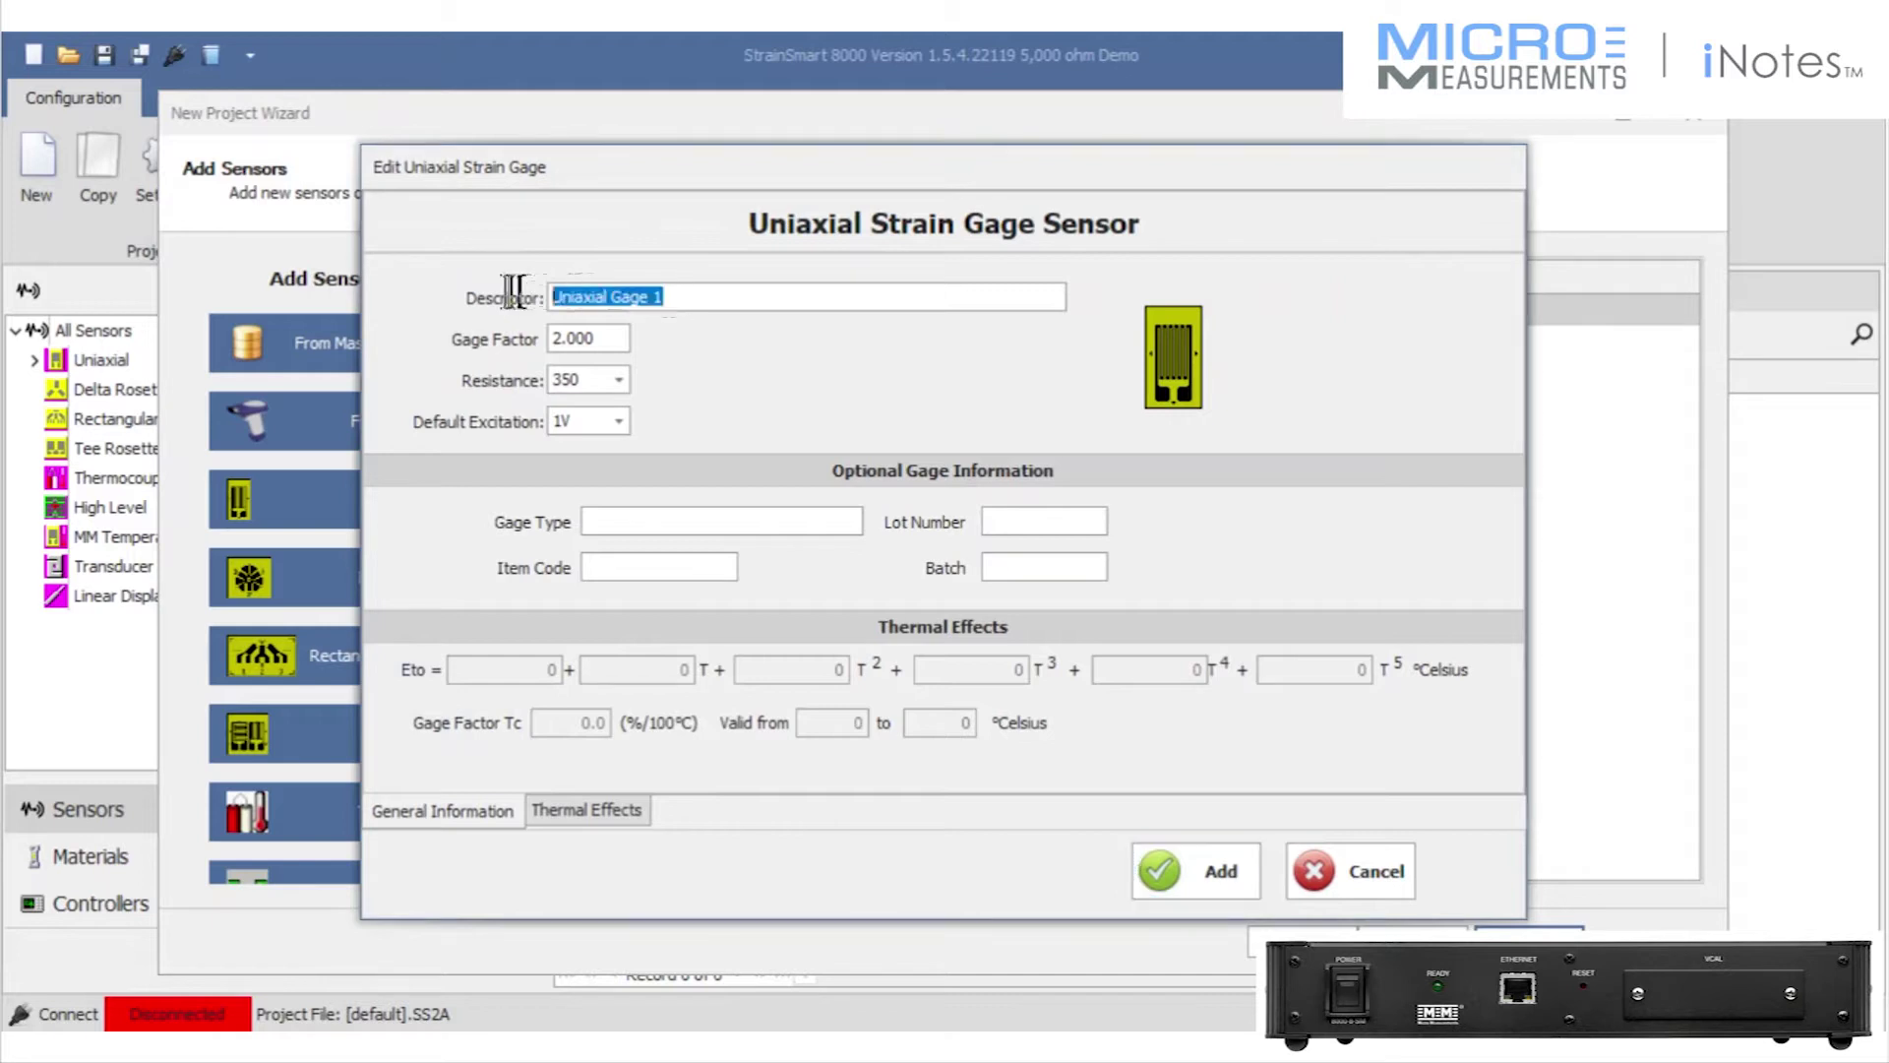
{"action": "type", "text": "5k "}
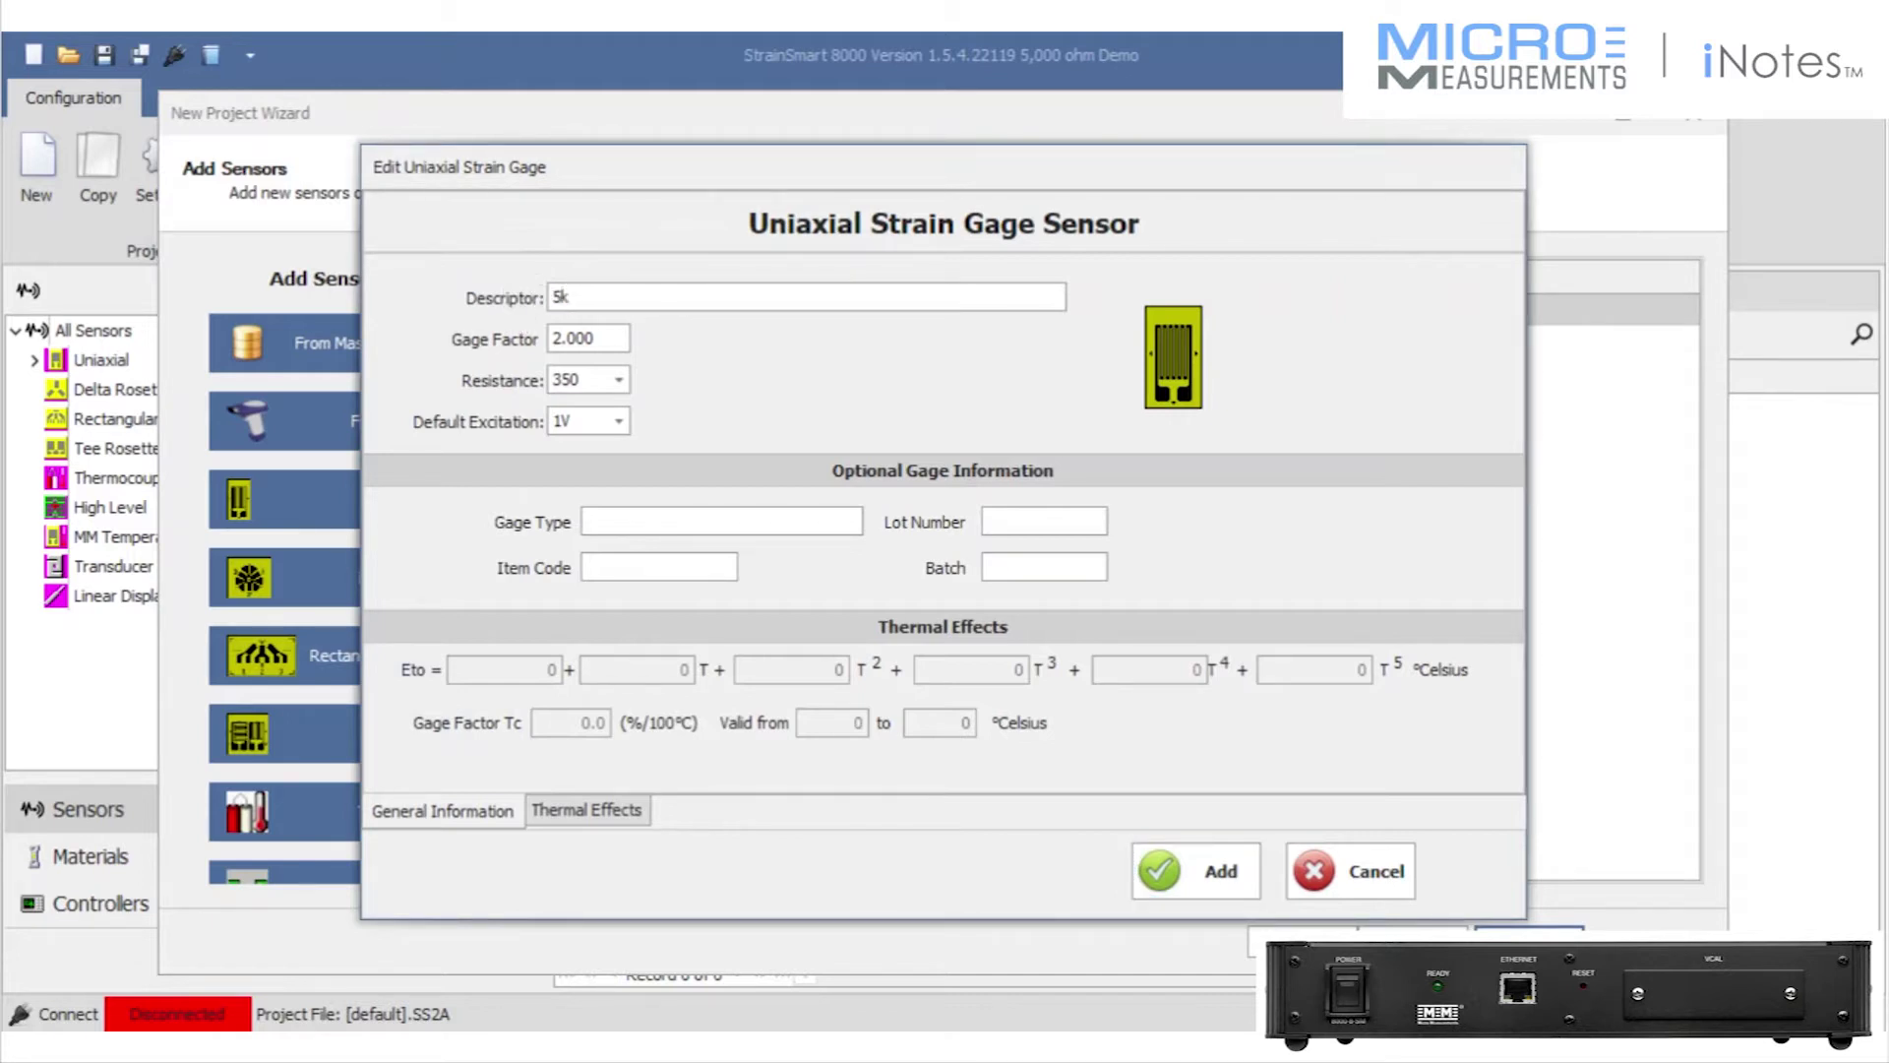
{"action": "type", "text": "ohm Gage"}
{"action": "left_click", "coordinate": [610, 382]}
{"action": "left_click", "coordinate": [596, 465]}
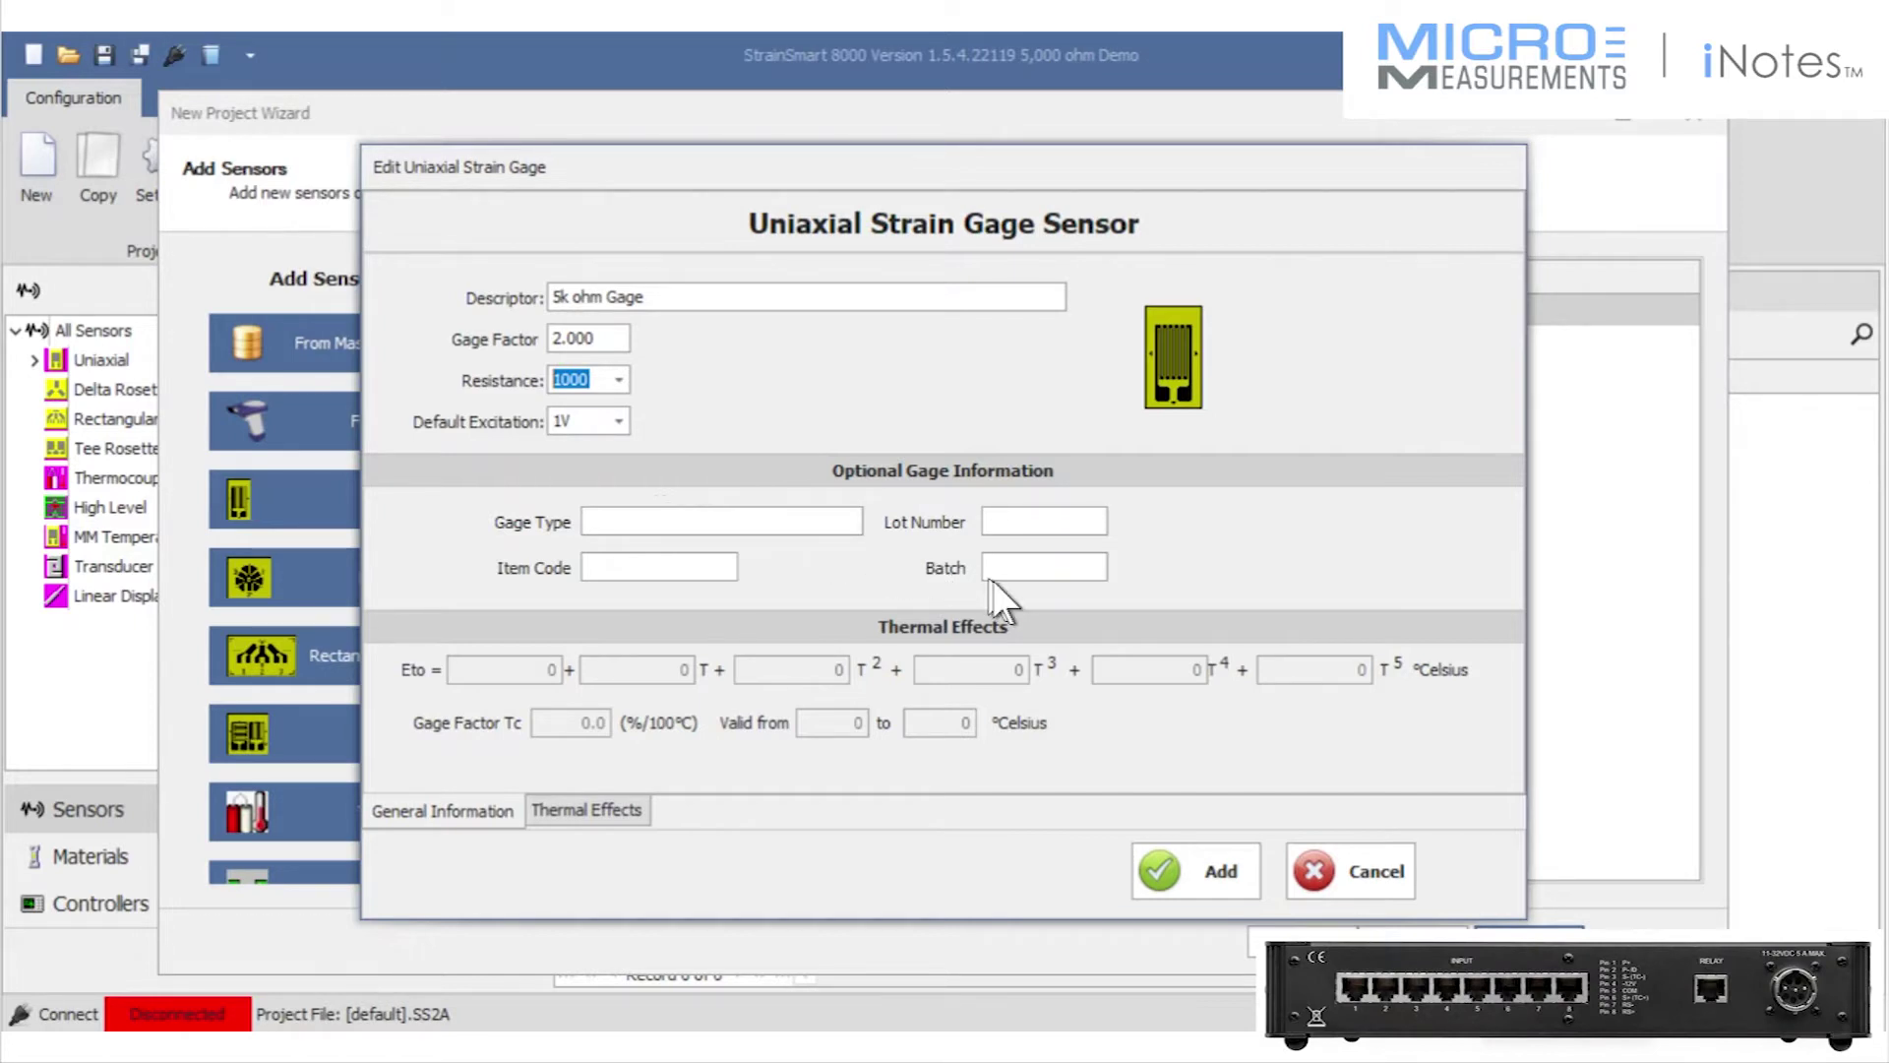
{"action": "left_click", "coordinate": [1207, 872]}
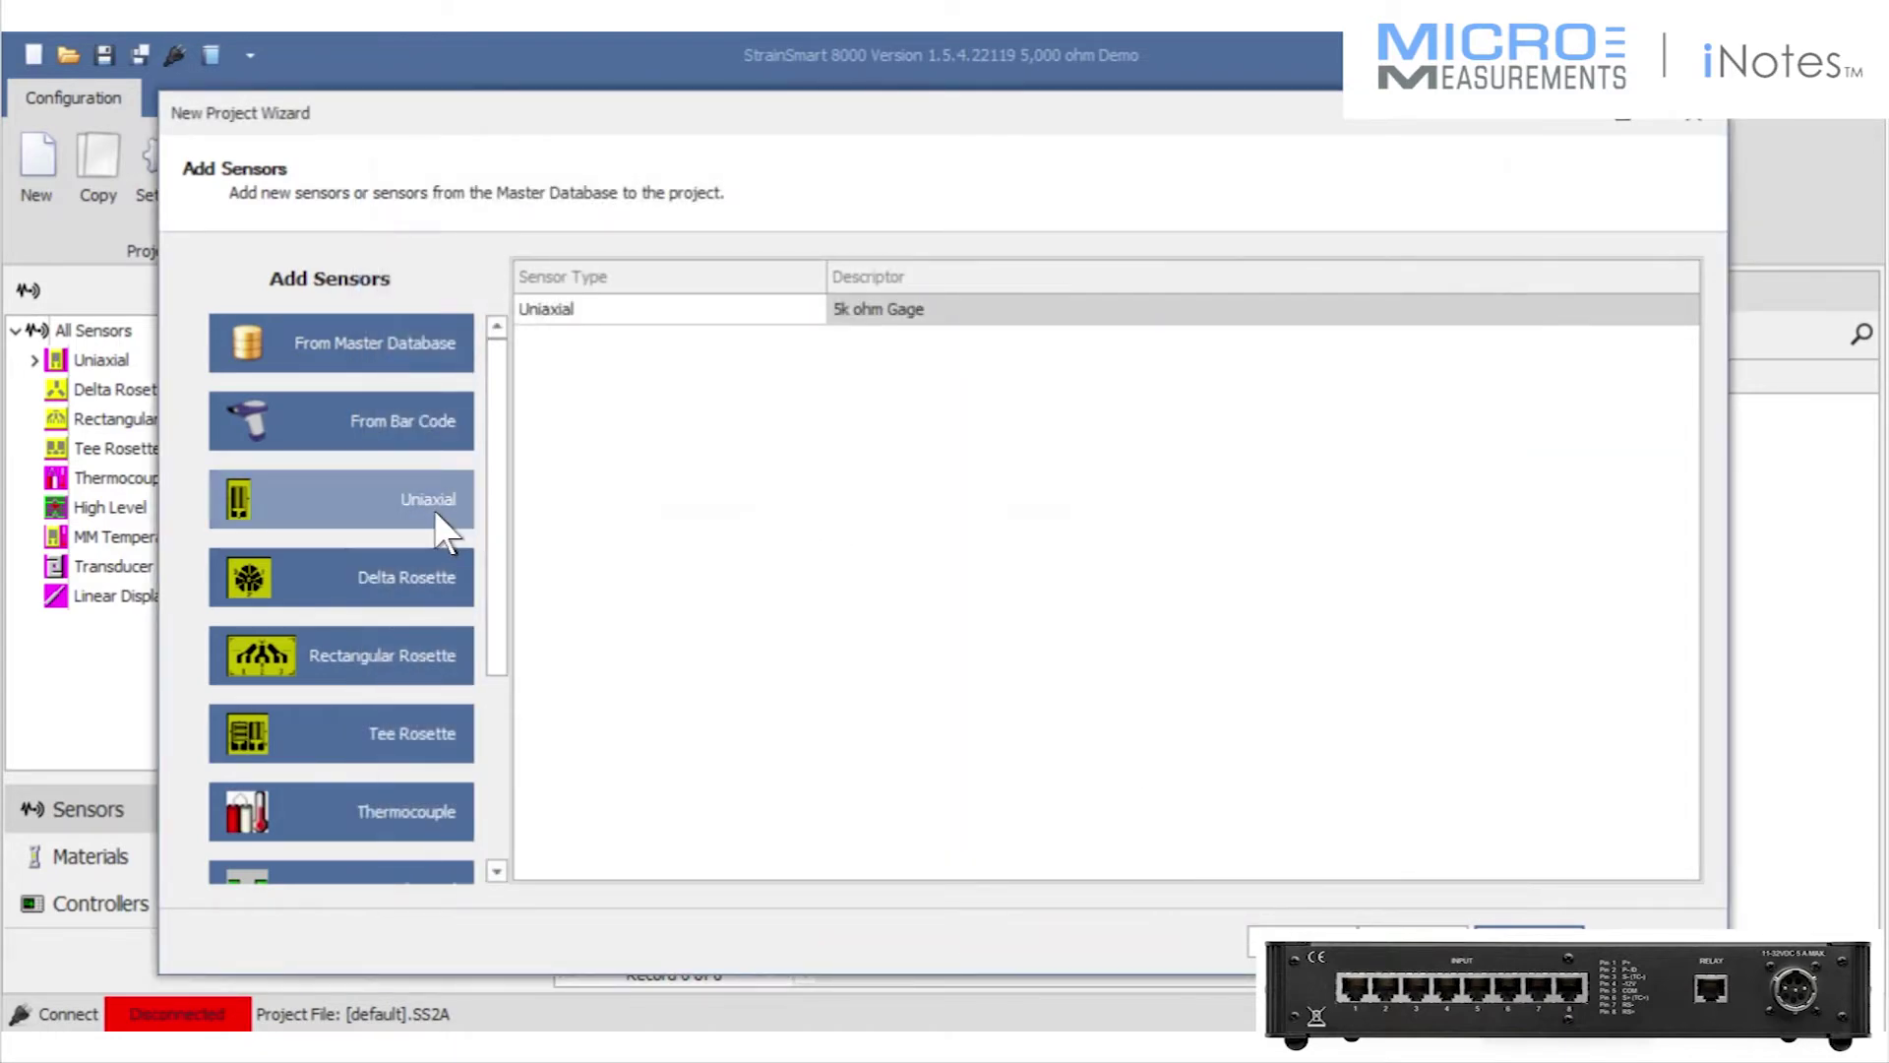
{"action": "left_click", "coordinate": [434, 509]}
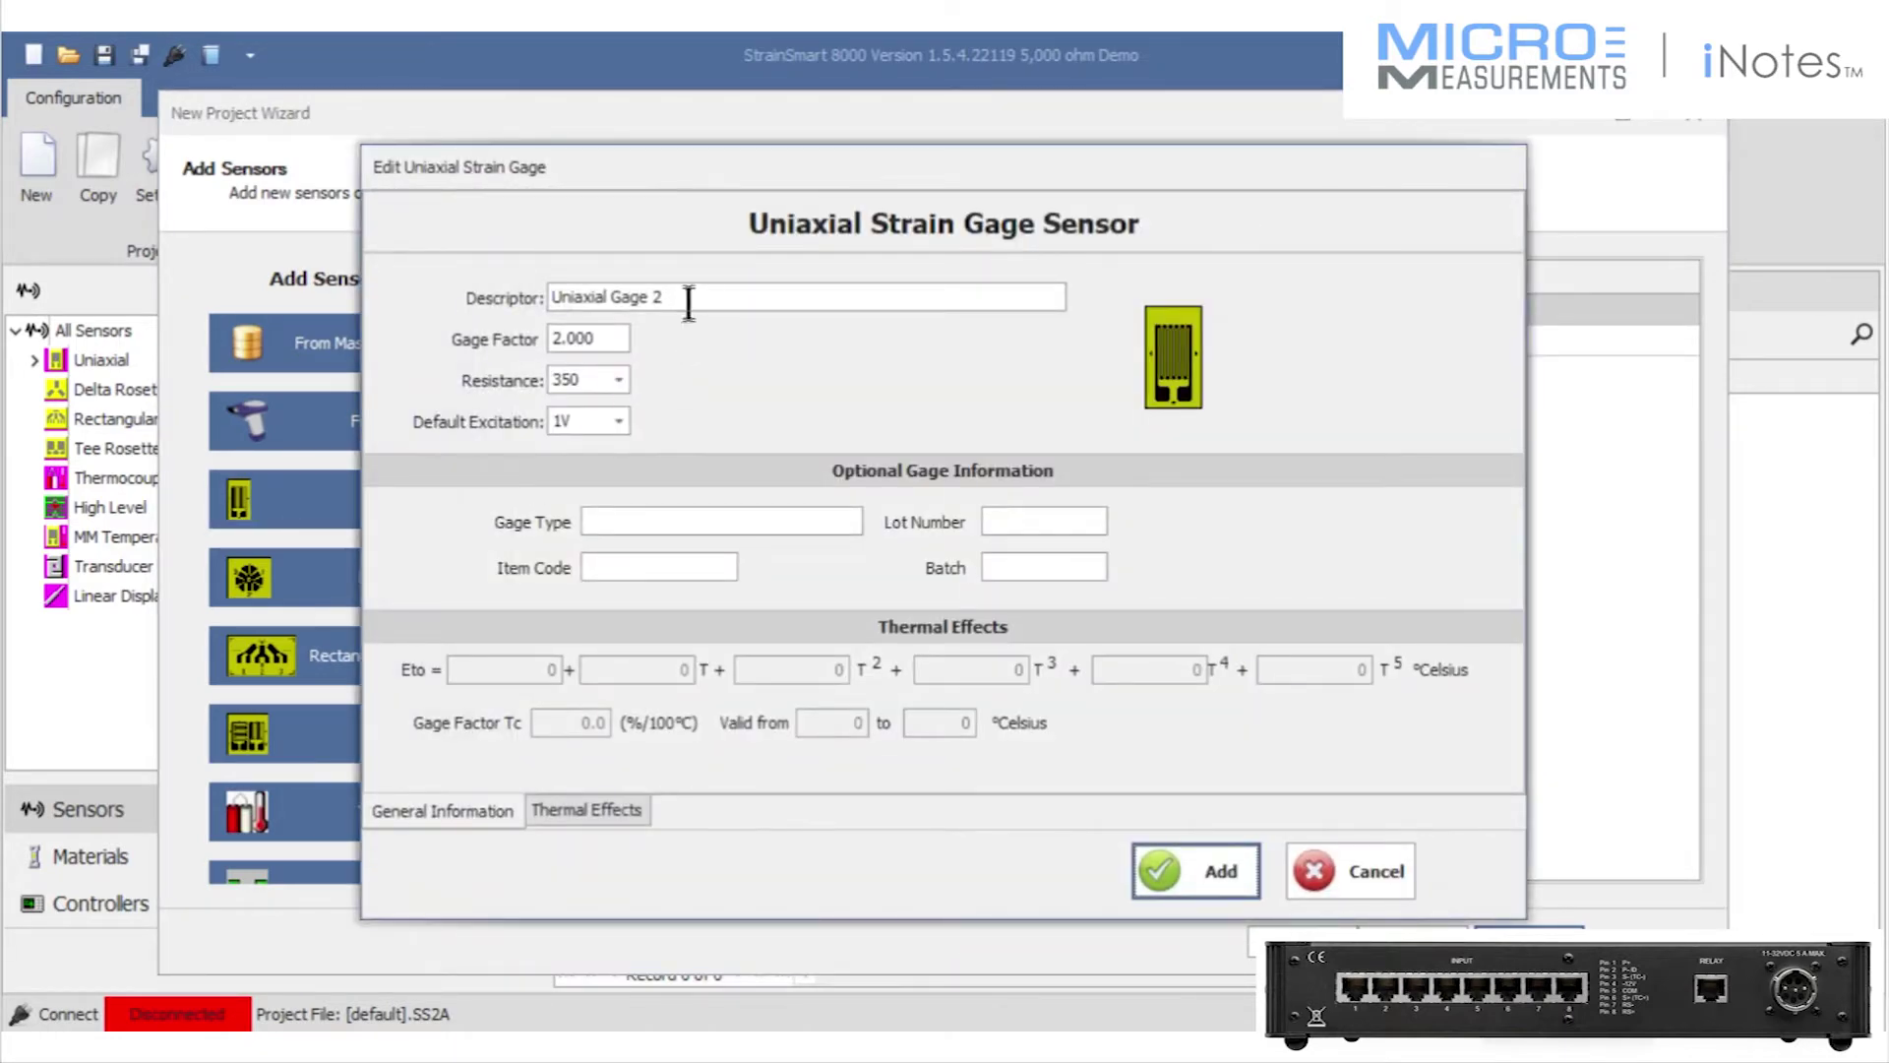
Add the second uniaxial gage as '350 ohm Gage' at the default 350 ohm resistance.
{"action": "left_click_drag", "start_coordinate": [623, 297], "coordinate": [476, 296]}
{"action": "type", "text": "350 "}
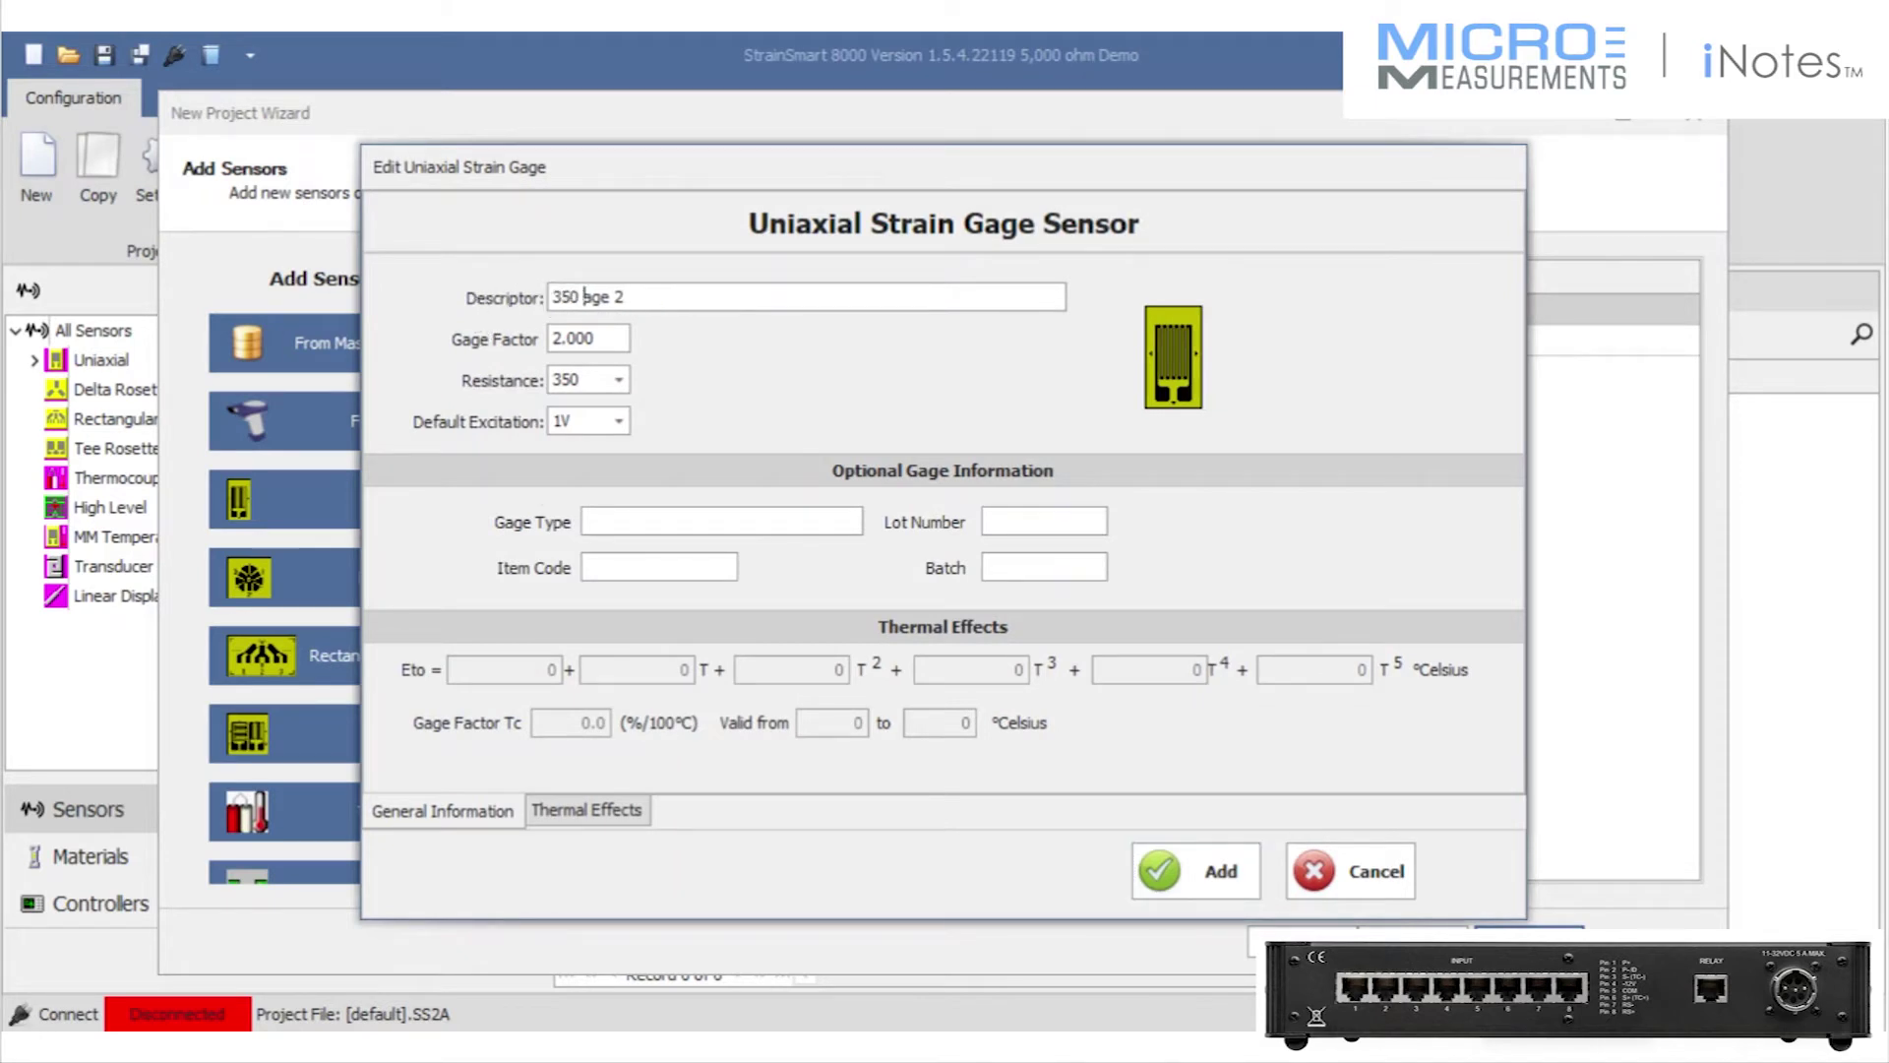
{"action": "type", "text": "ohm"}
{"action": "key", "text": "Delete"}
{"action": "key", "text": "Delete"}
{"action": "key", "text": "Delete"}
{"action": "key", "text": "Delete"}
{"action": "key", "text": "Delete"}
{"action": "type", "text": "Gage"}
{"action": "left_click", "coordinate": [1202, 875]}
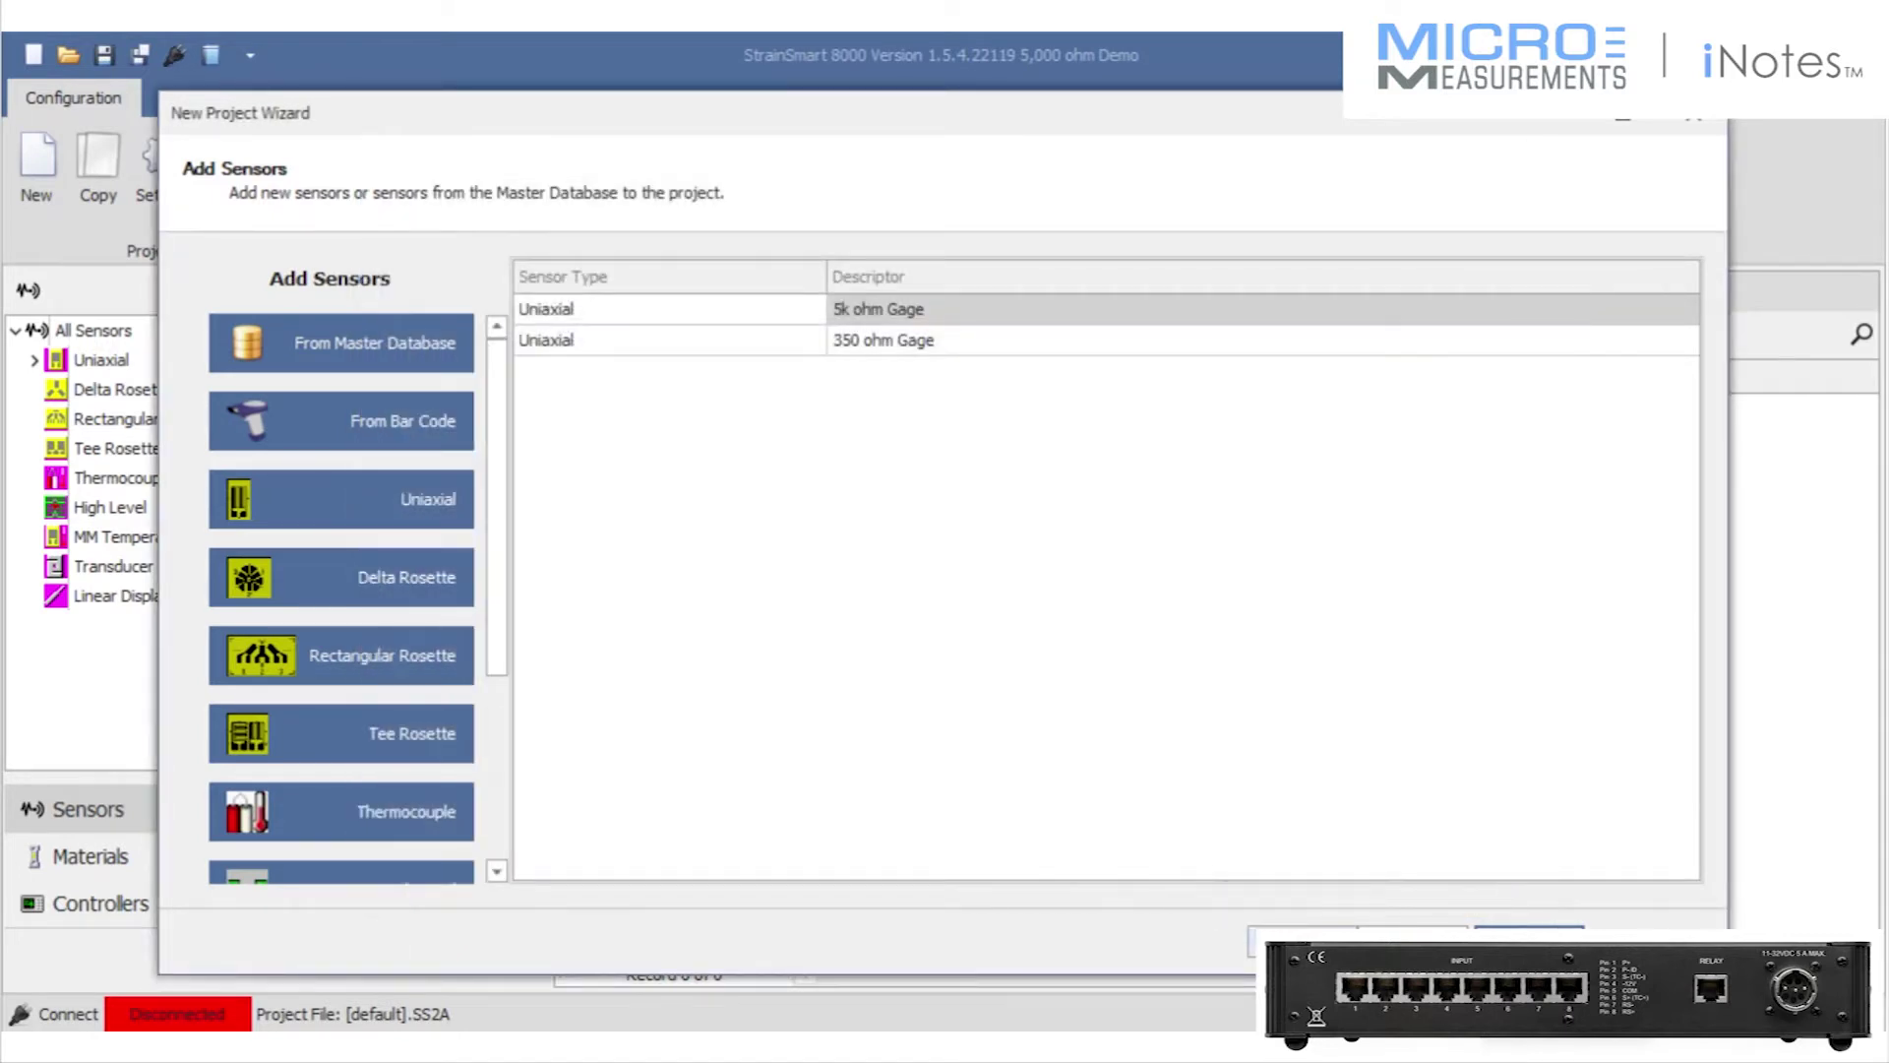
Finish the project wizard, connect to the hardware, and show Device 1's channel assignments.
{"action": "left_click", "coordinate": [1412, 940]}
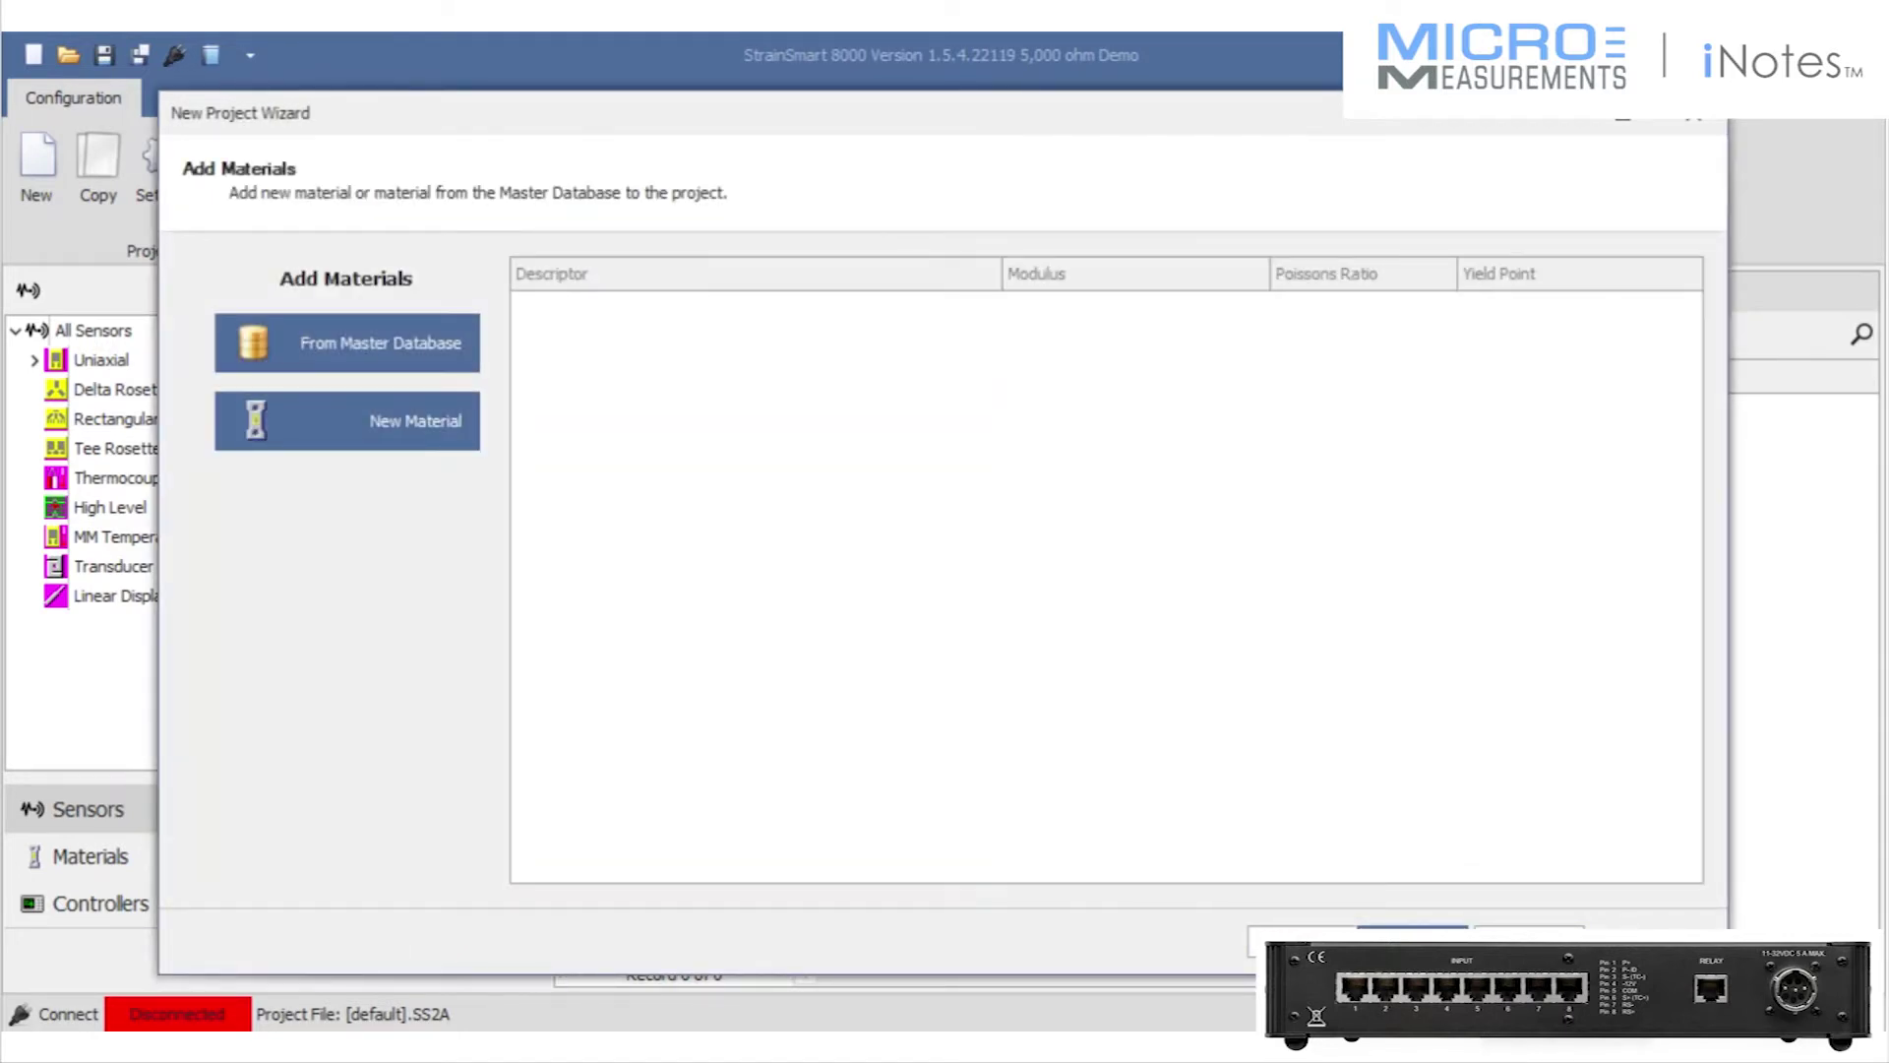
{"action": "key", "text": "Return"}
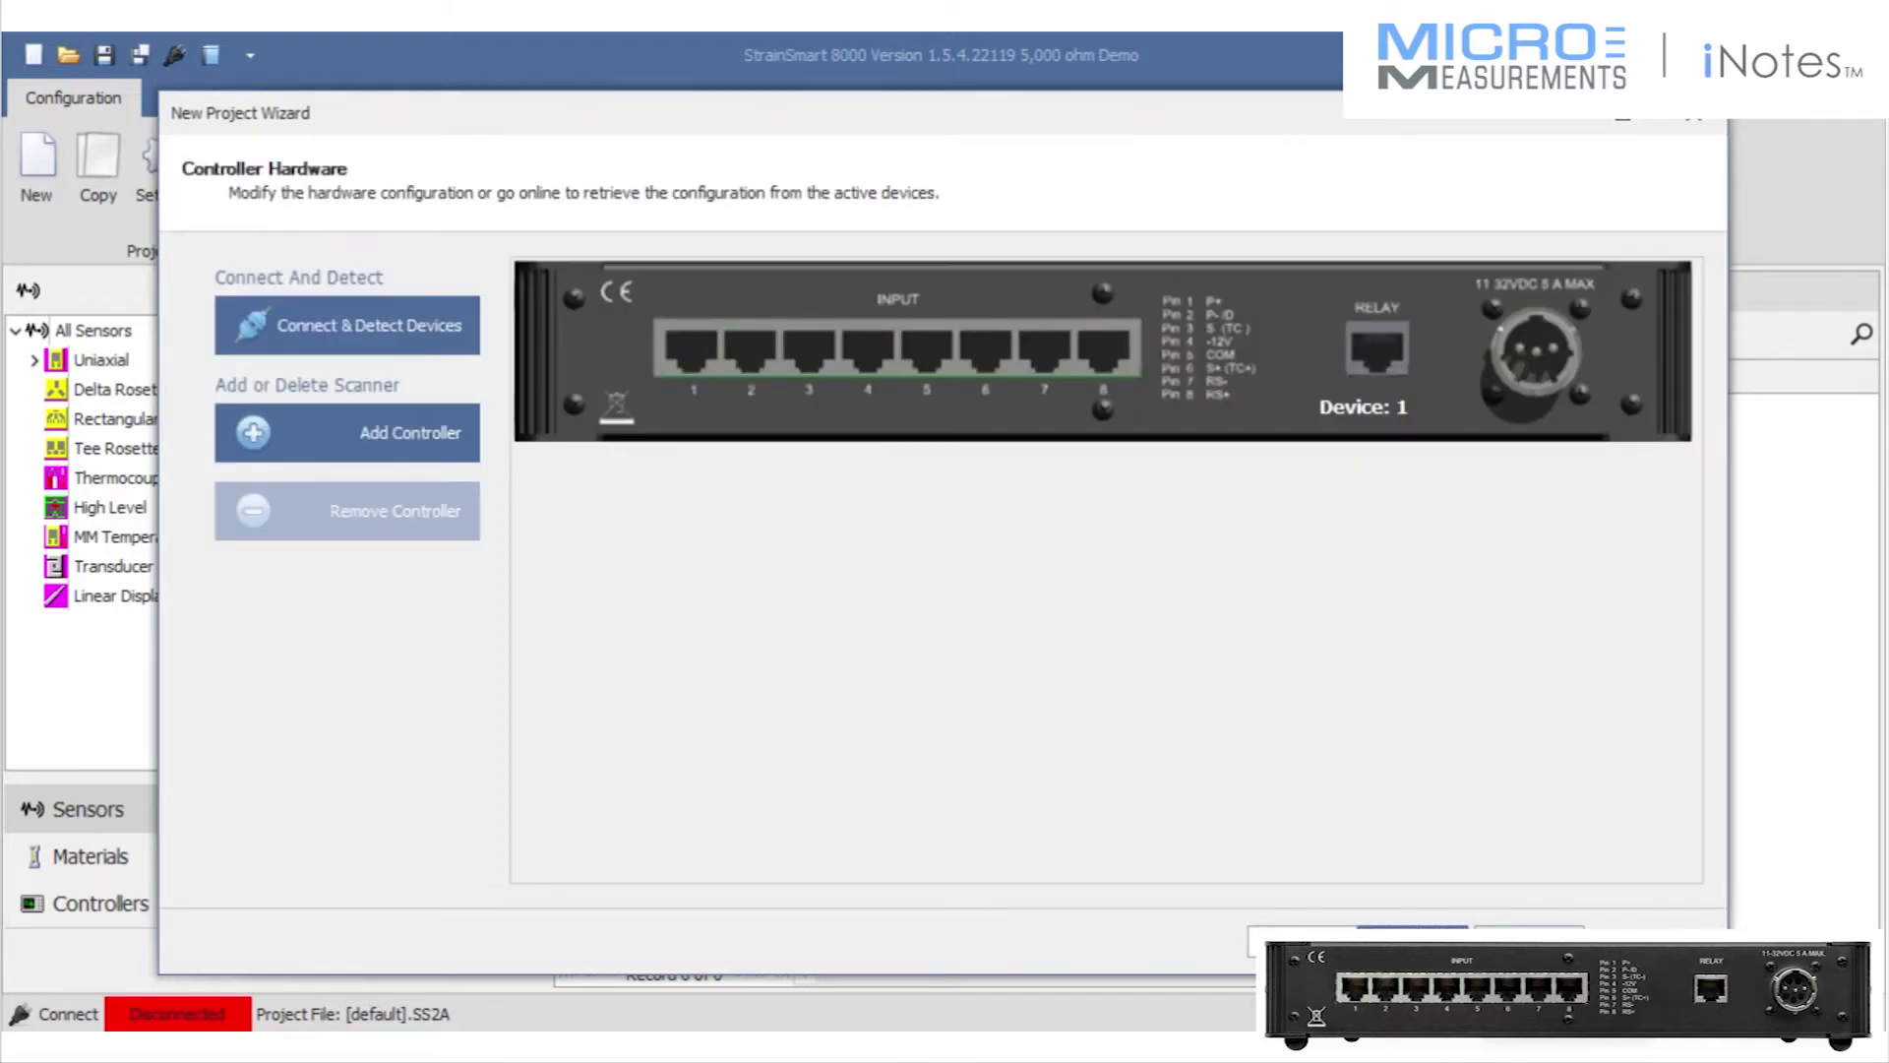
{"action": "key", "text": "Return"}
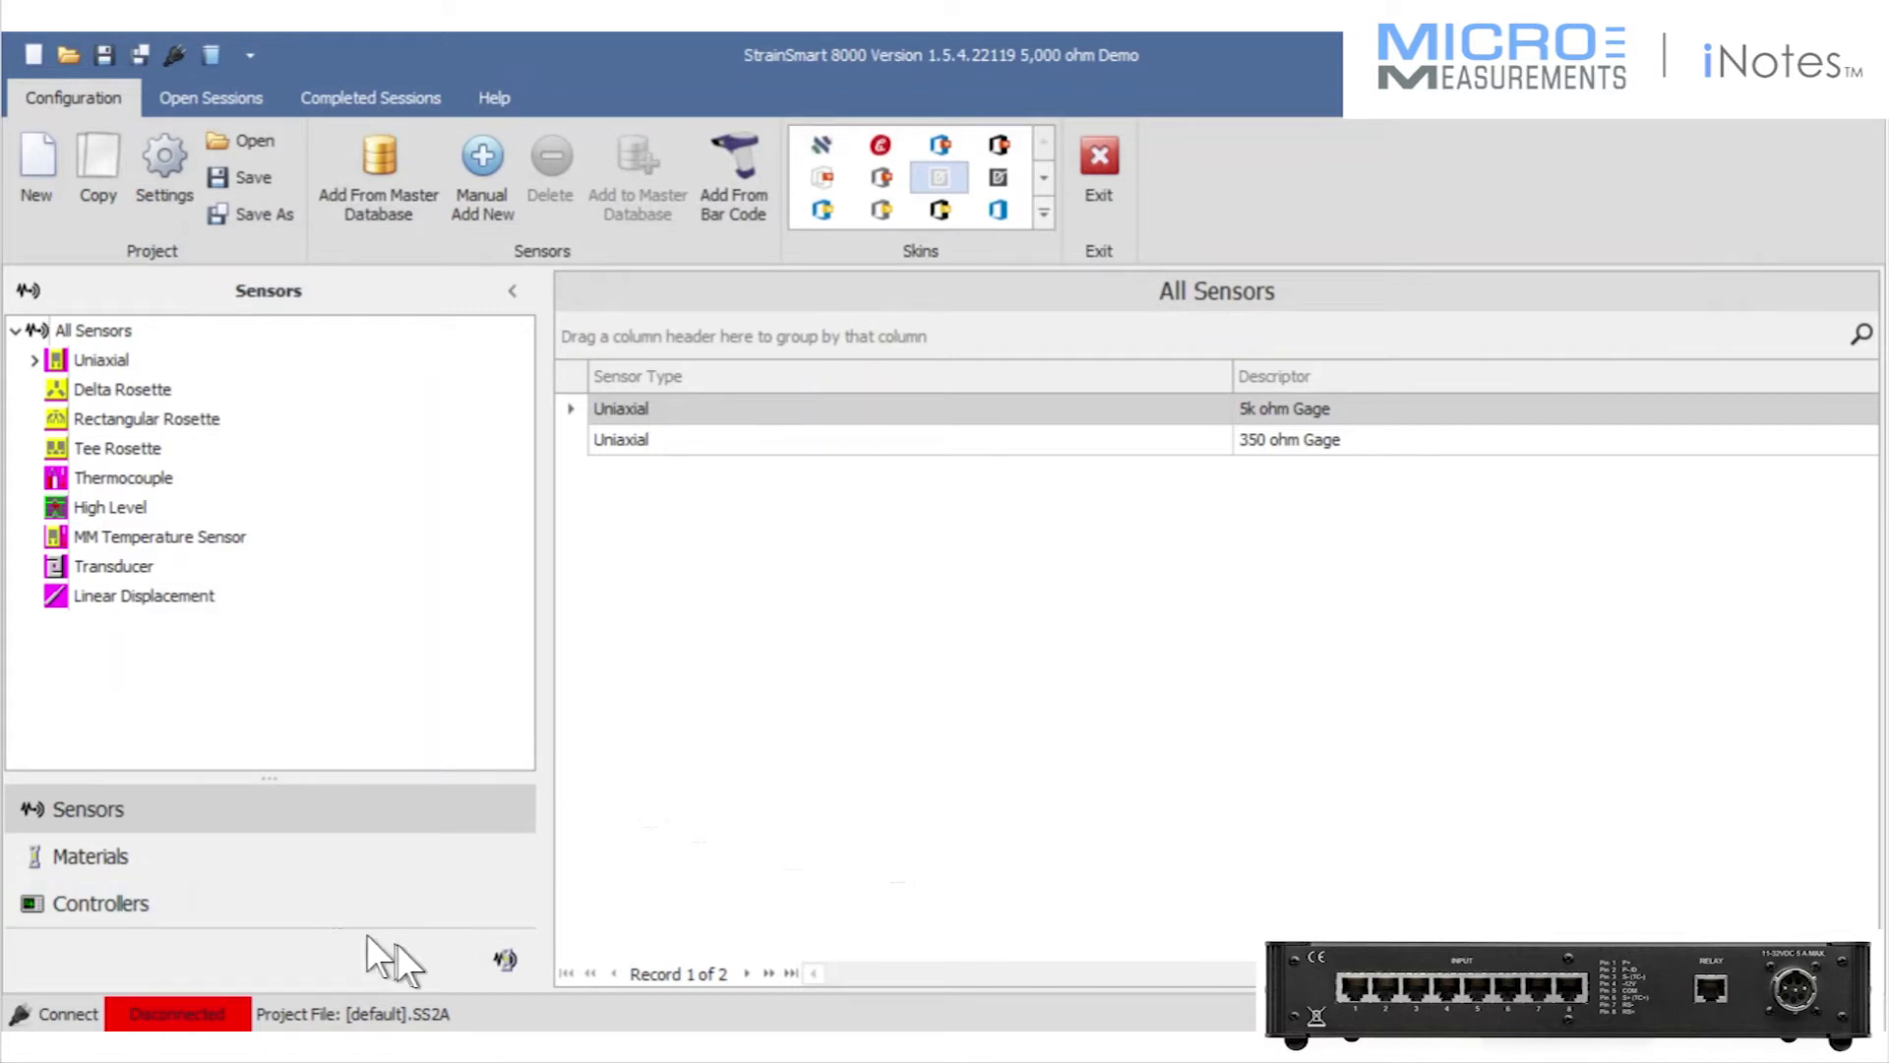
{"action": "left_click", "coordinate": [59, 1013]}
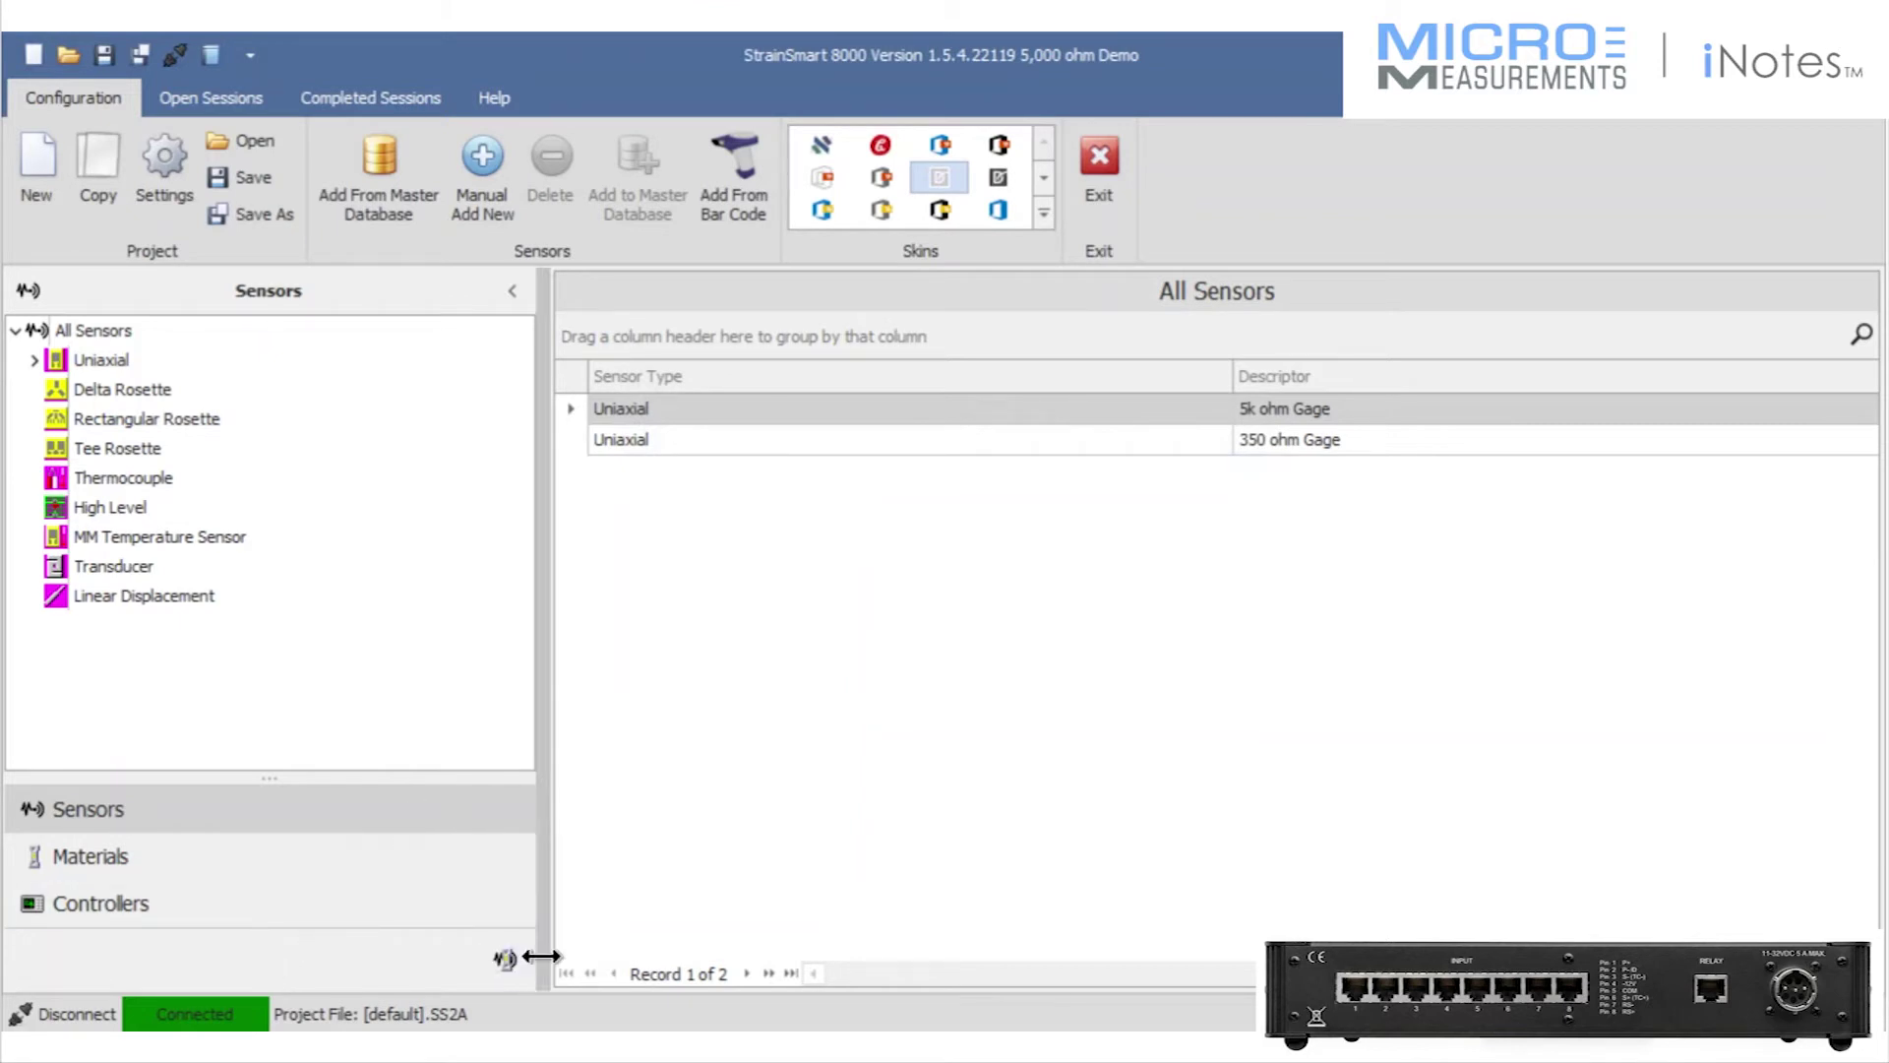
{"action": "left_click", "coordinate": [504, 960]}
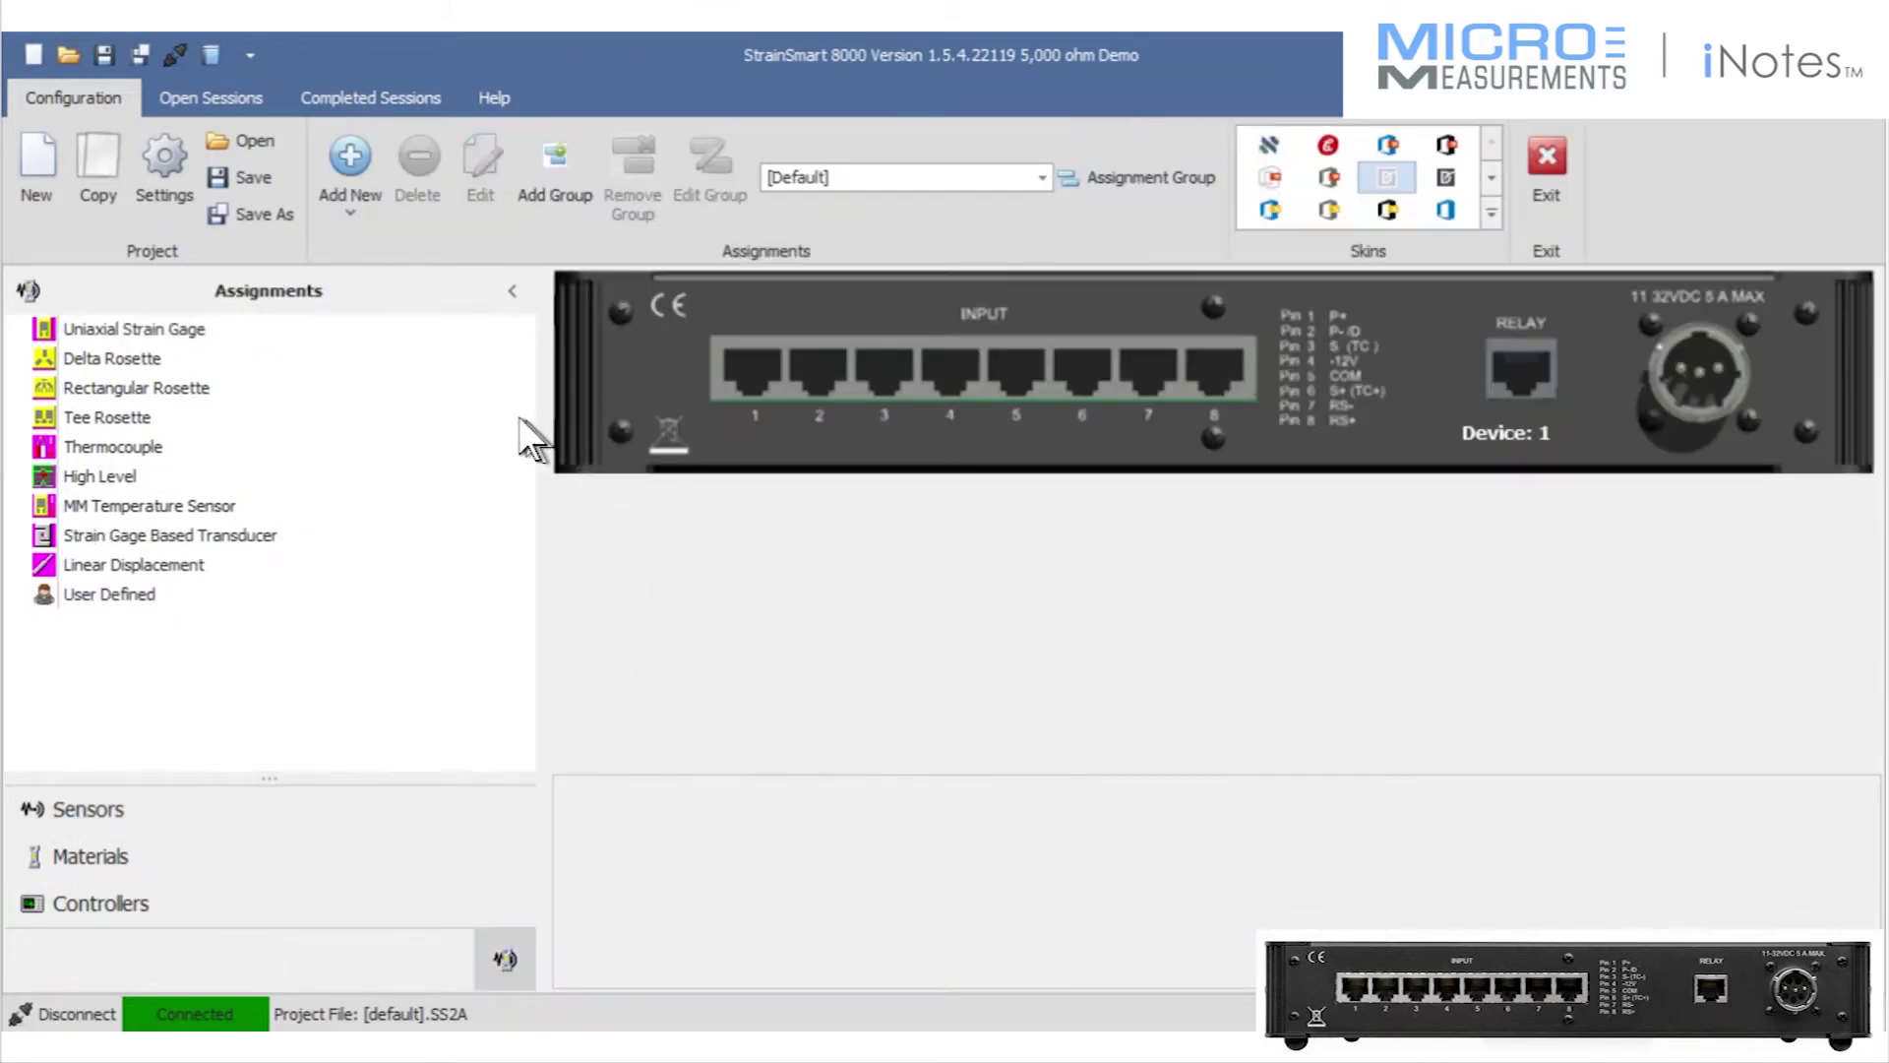
Assign '5k ohm Gage' to Scanner 1 Channel 1 with shunt cal value 47976.
{"action": "right_click", "coordinate": [735, 354]}
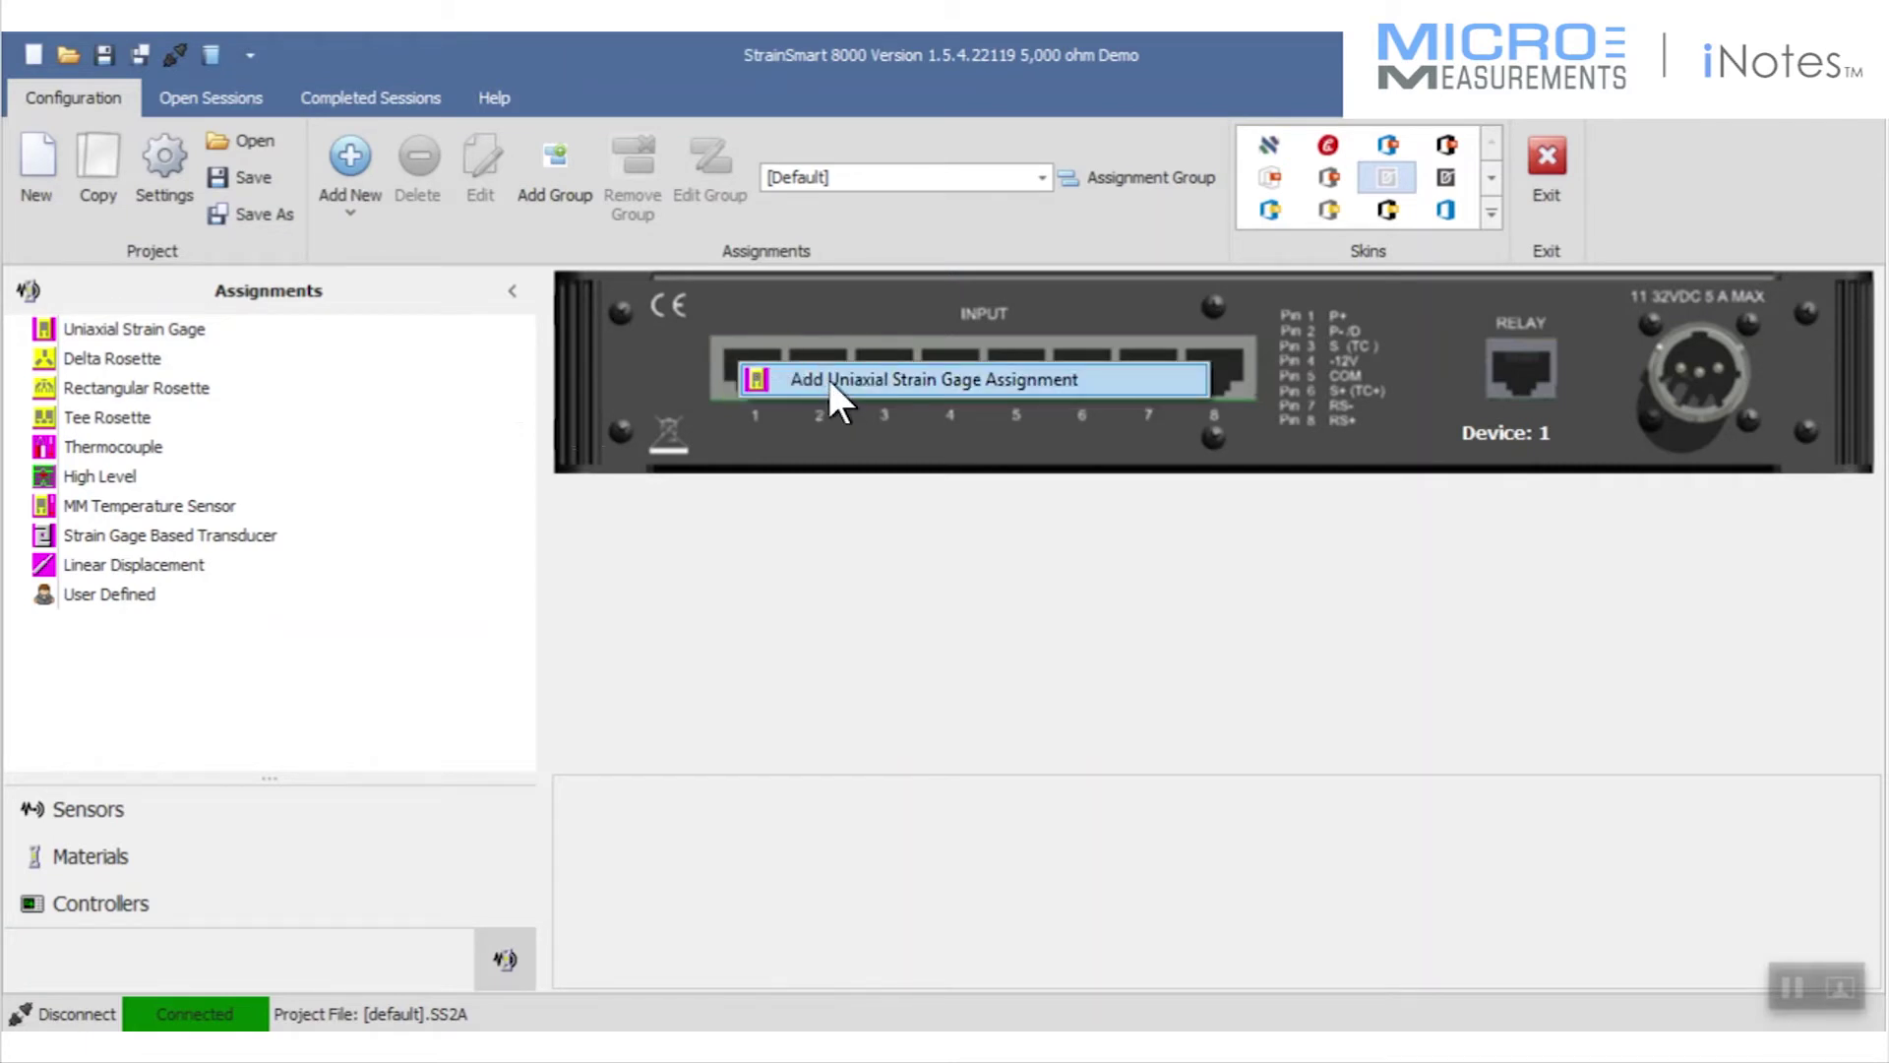
{"action": "left_click", "coordinate": [830, 382]}
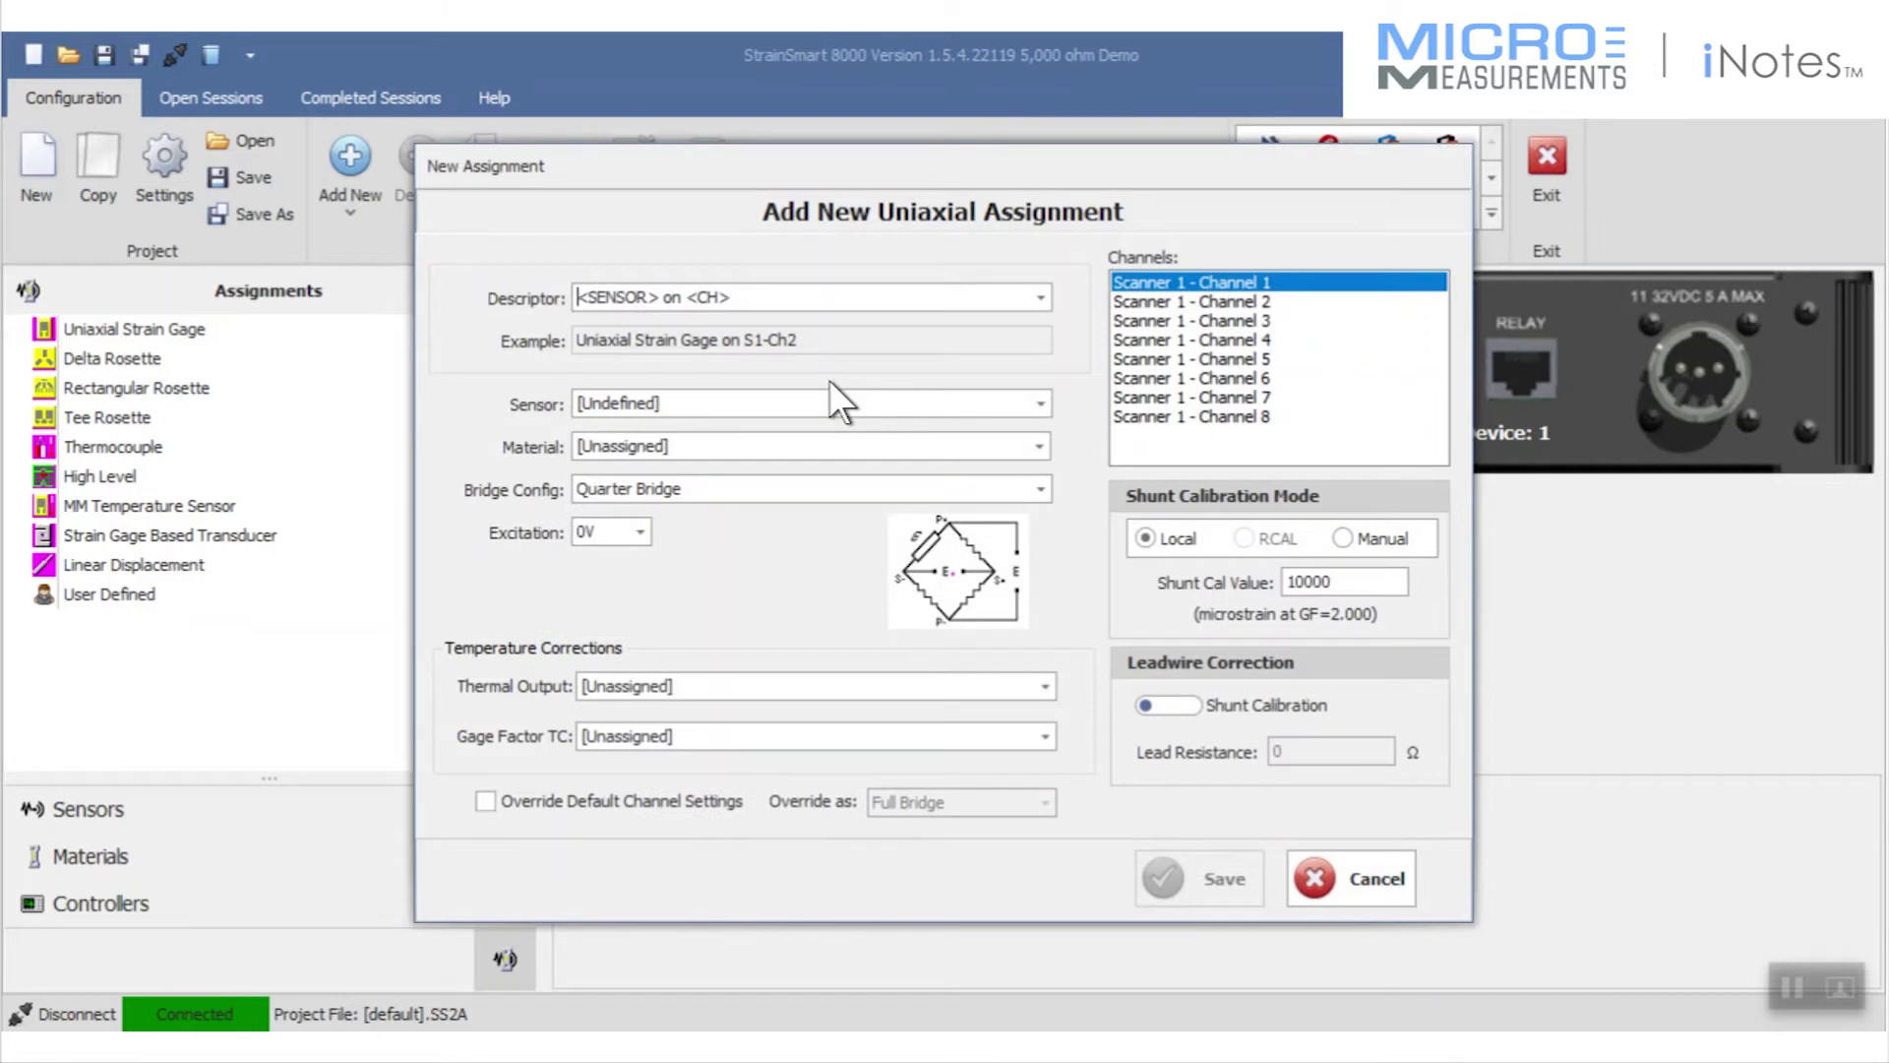
{"action": "left_click", "coordinate": [800, 404]}
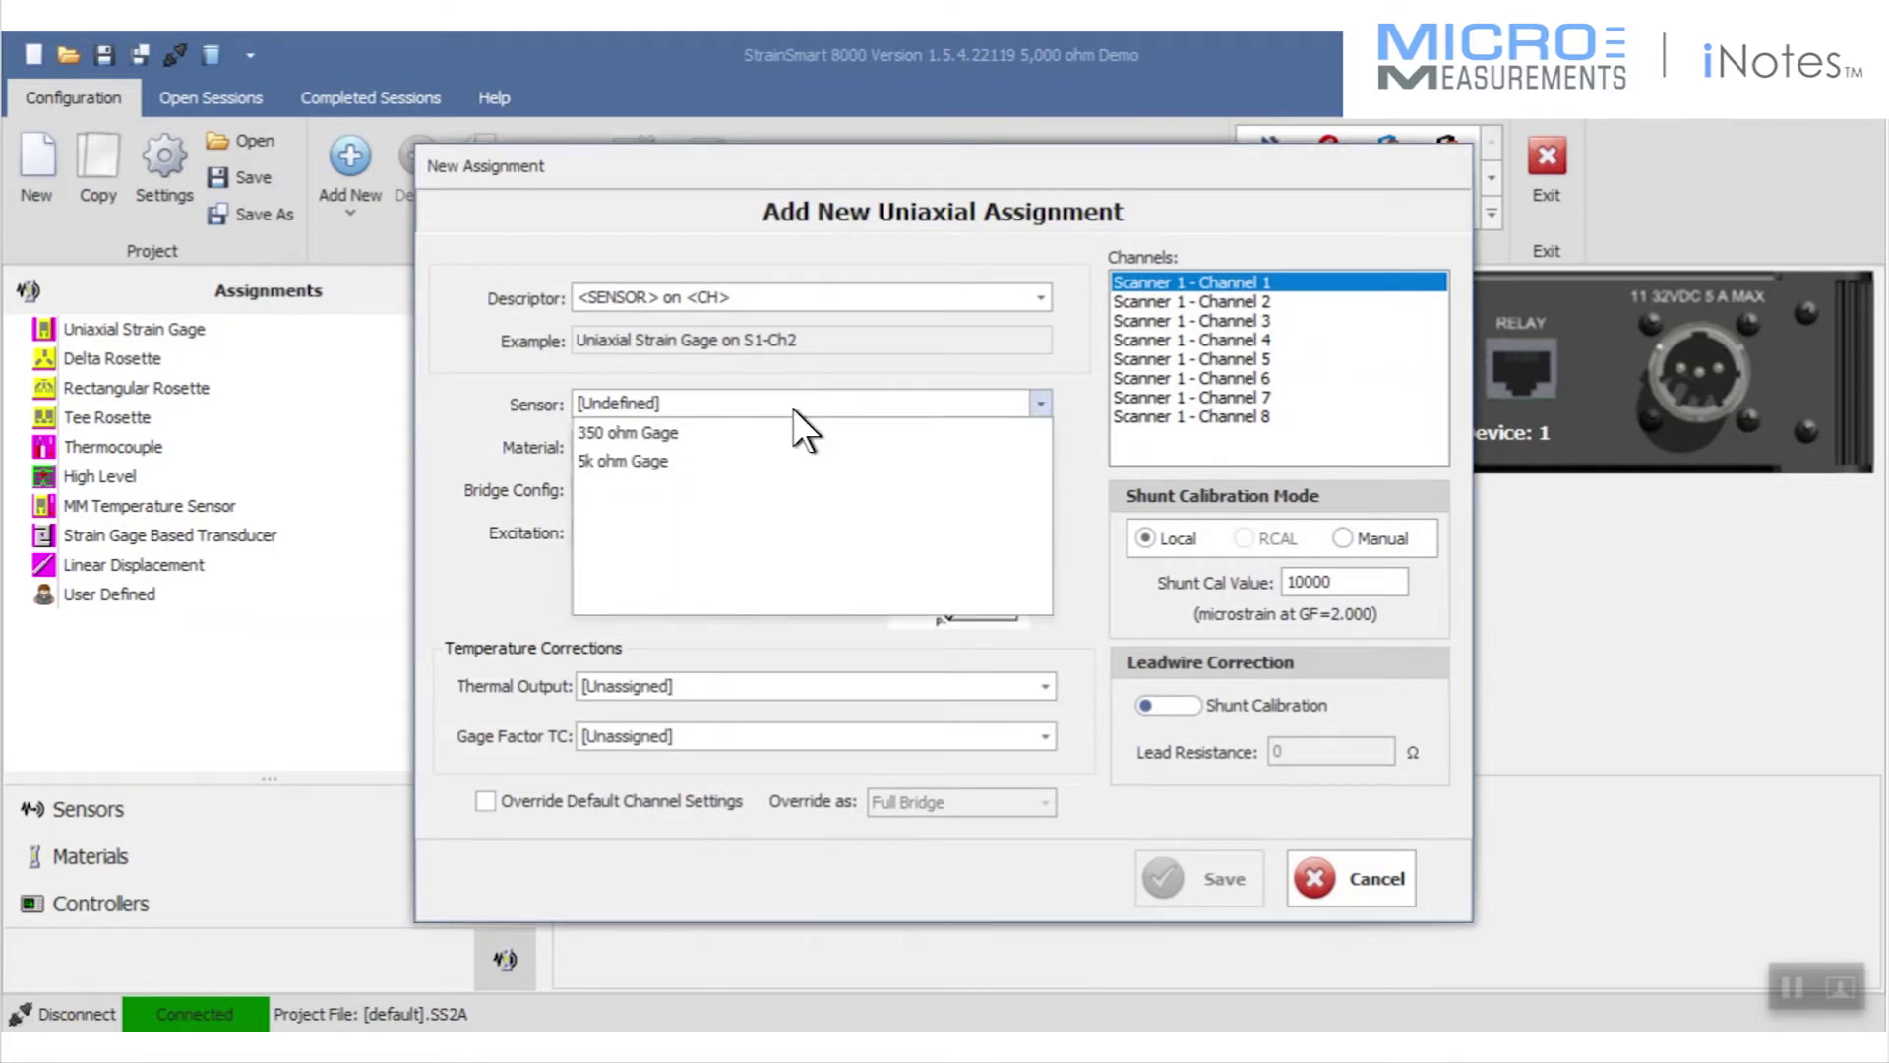
{"action": "left_click", "coordinate": [774, 462]}
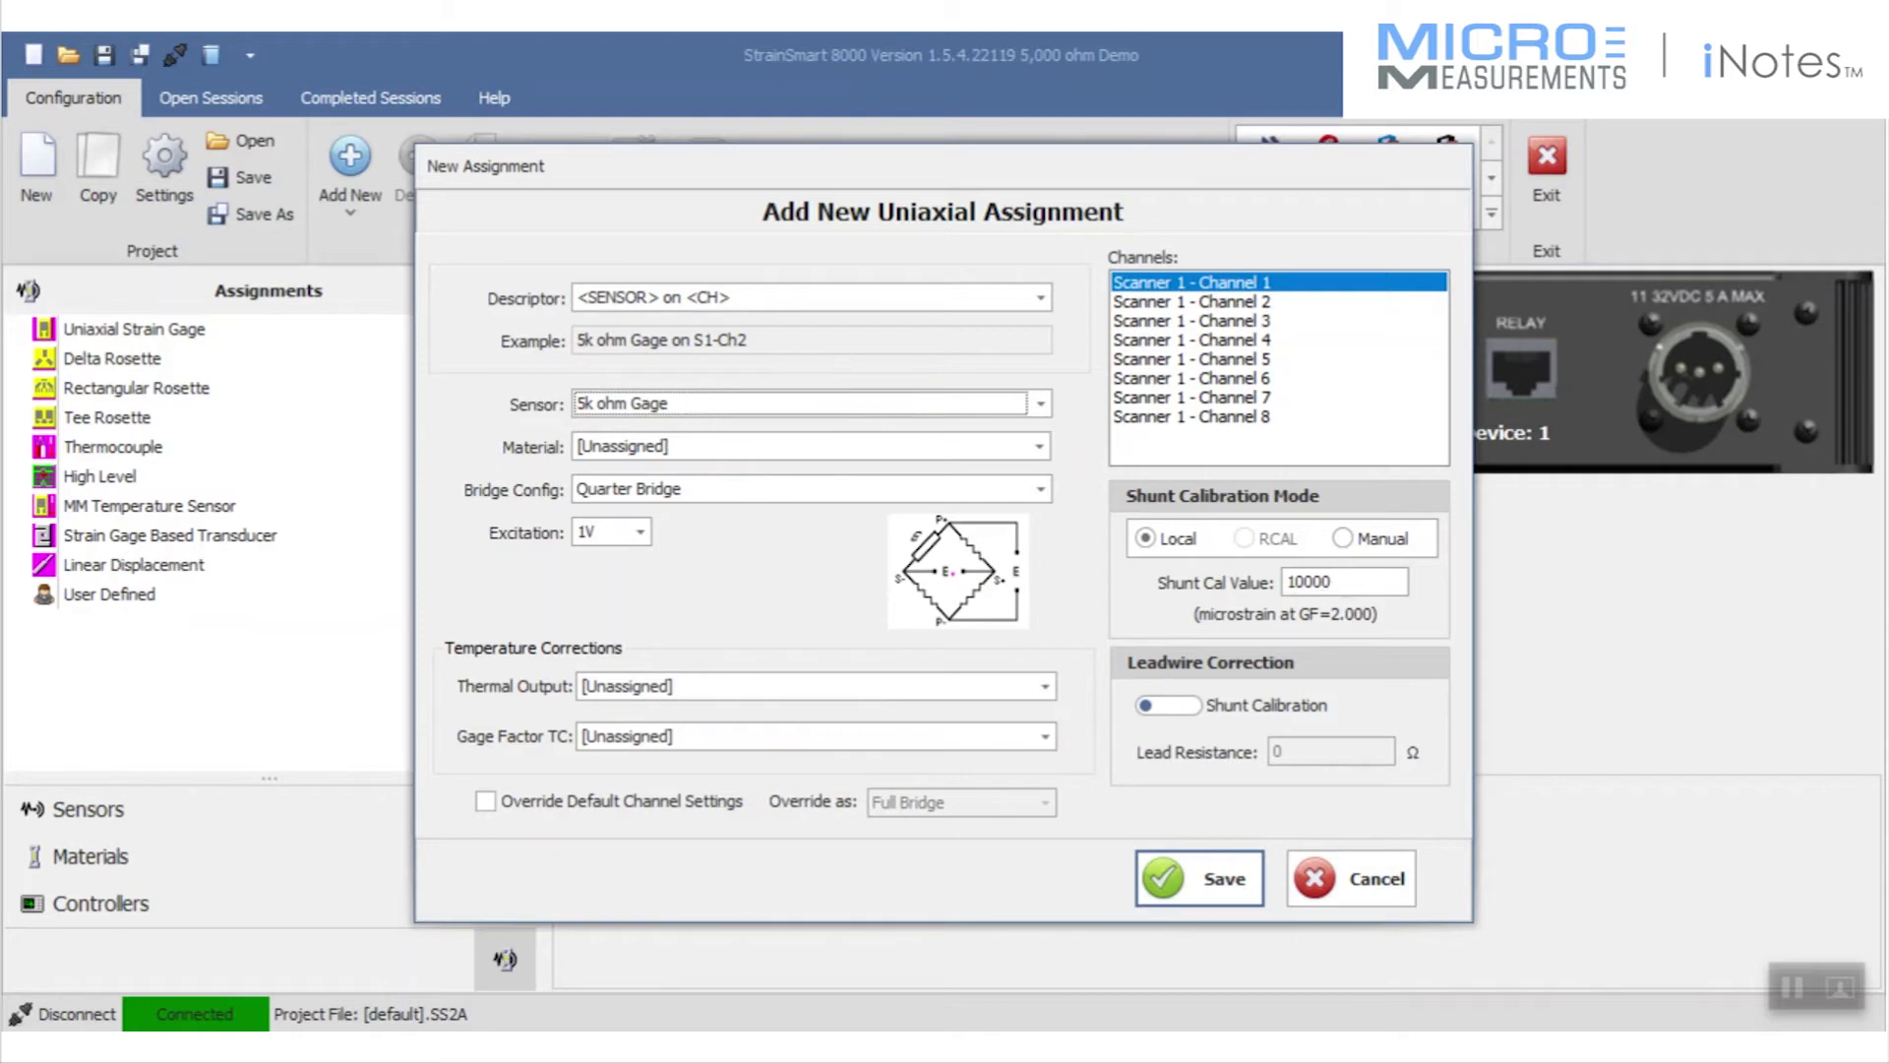
{"action": "left_click", "coordinate": [1348, 582]}
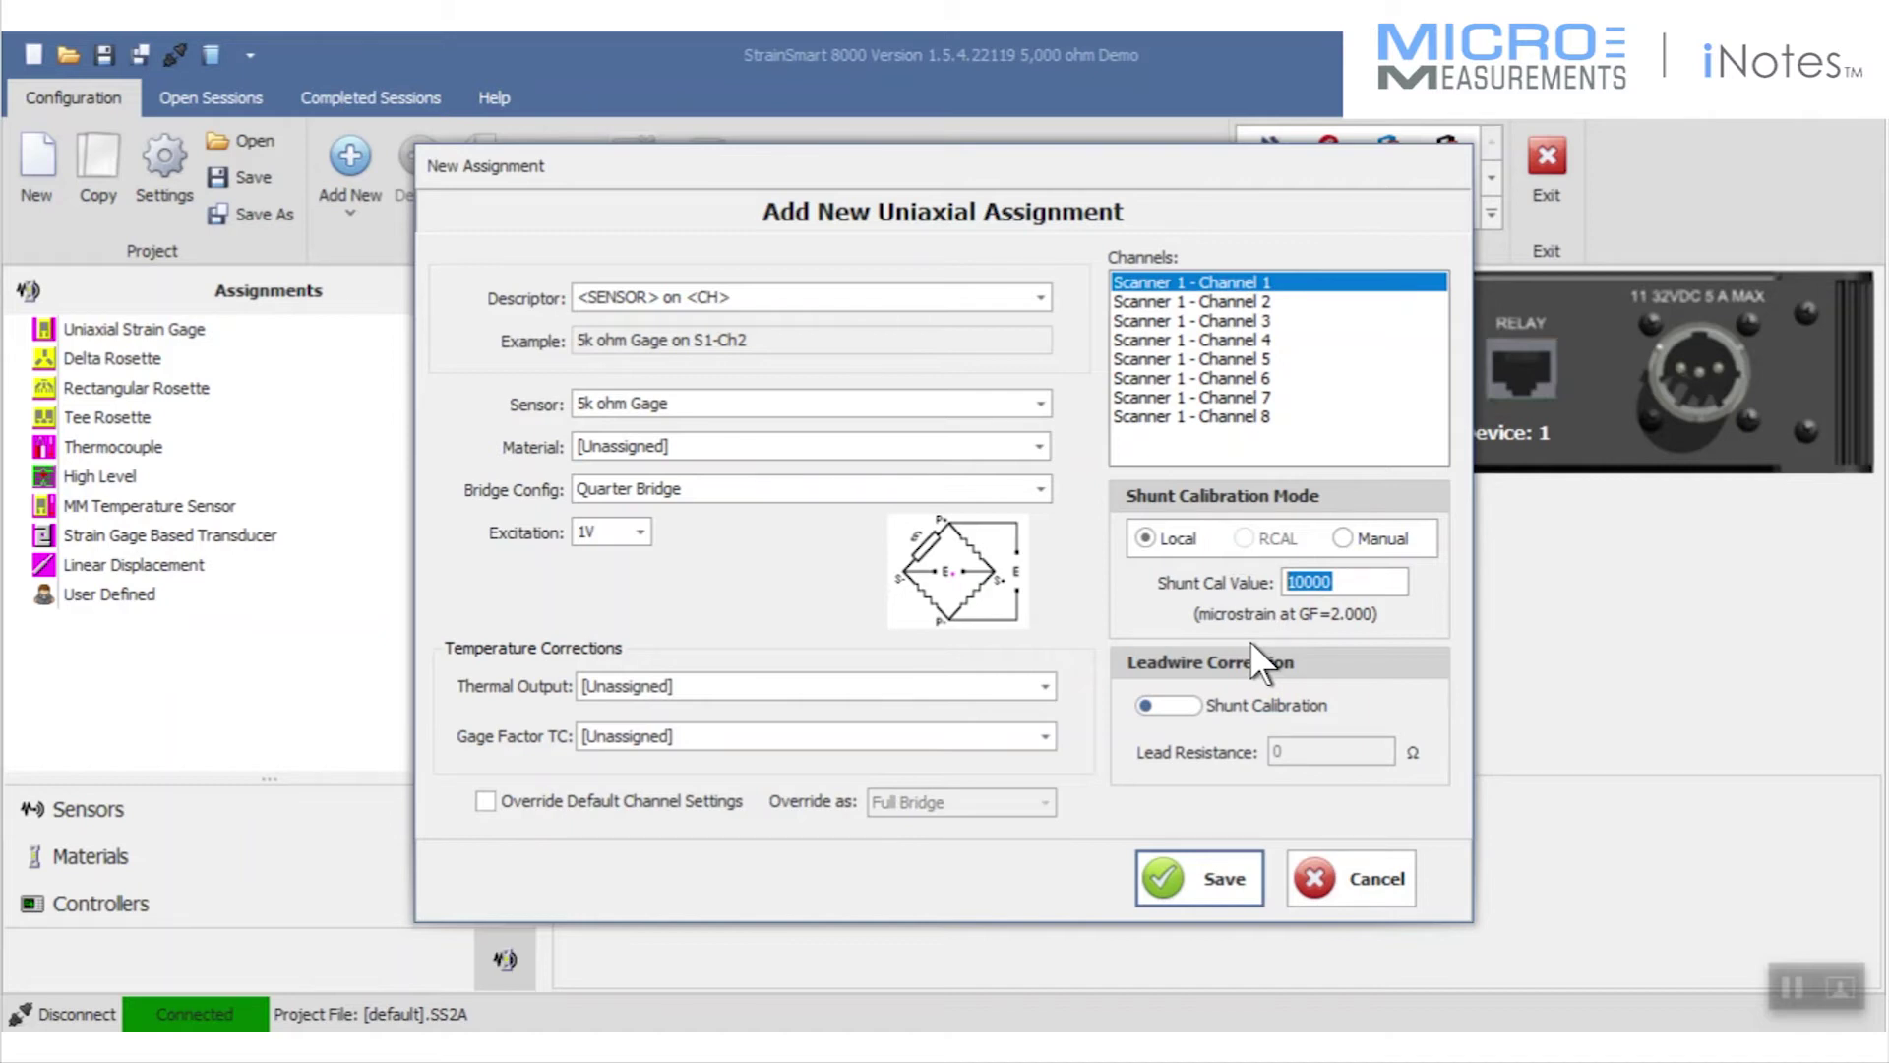
{"action": "type", "text": "47976"}
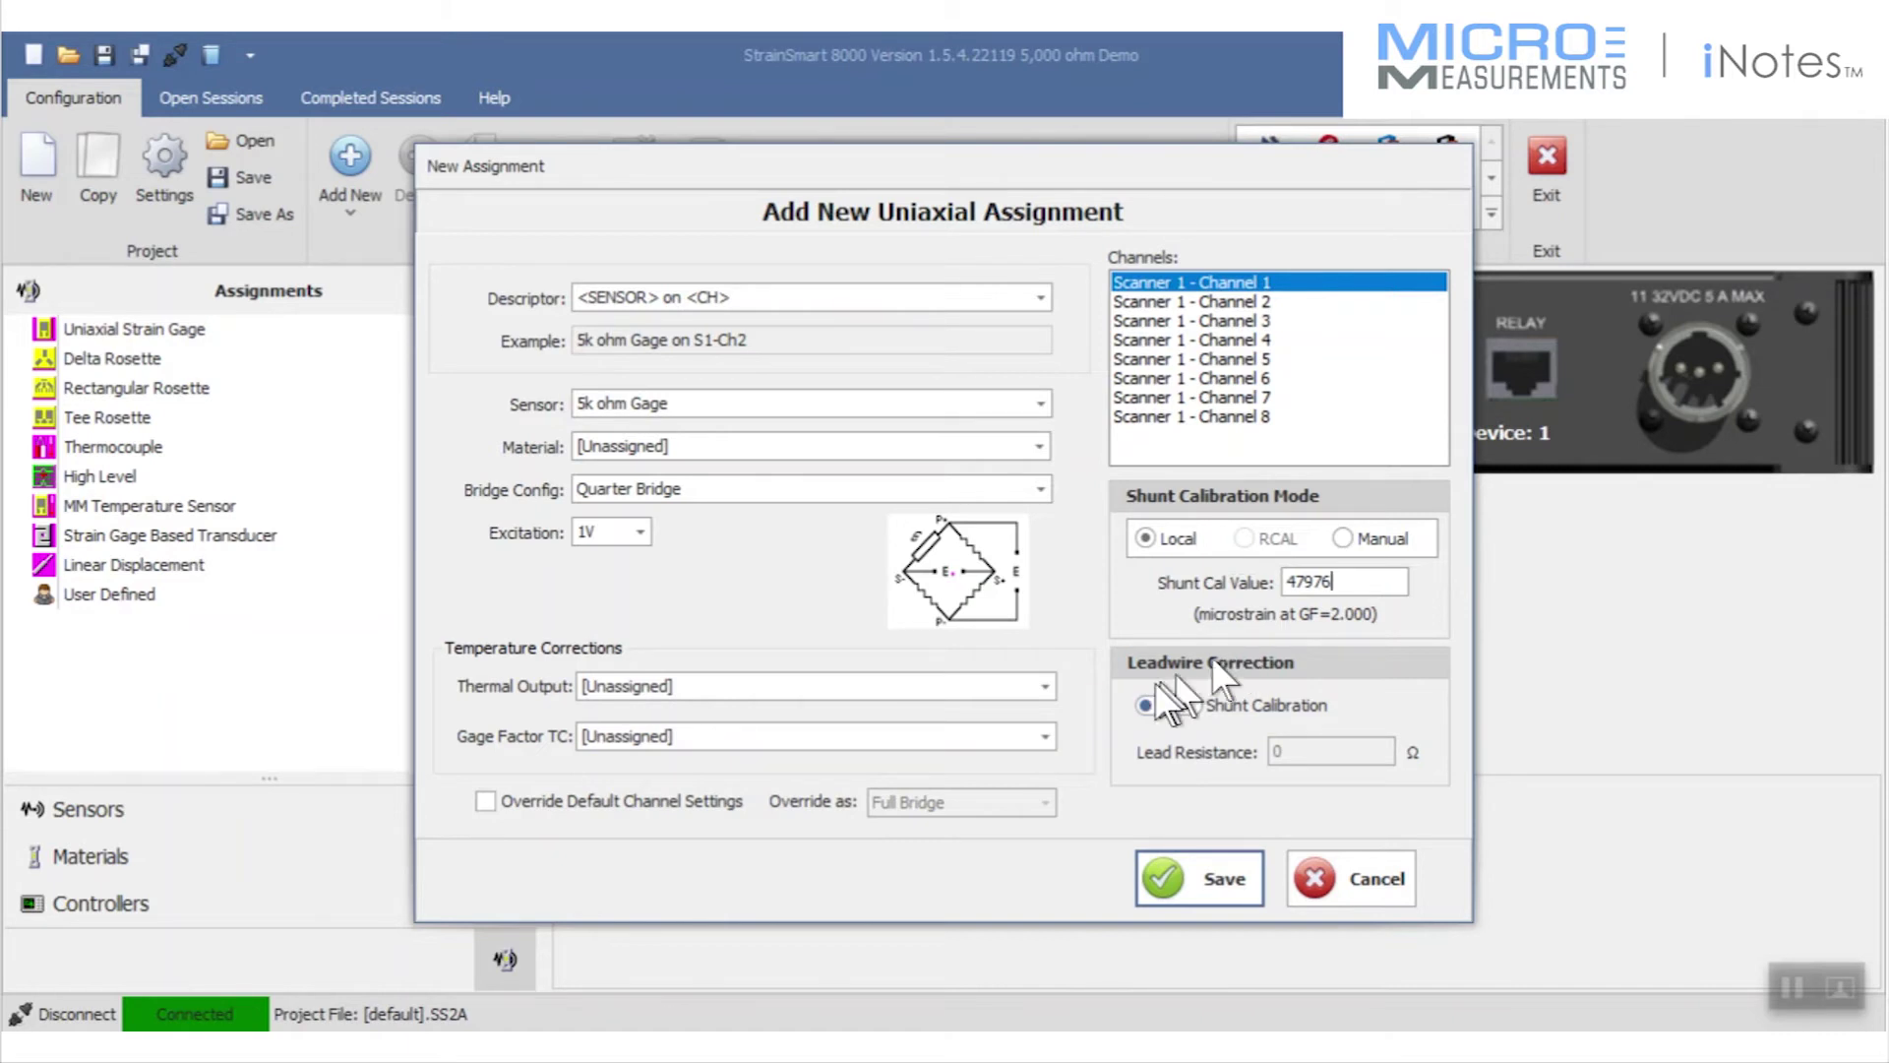
{"action": "left_click", "coordinate": [1201, 871]}
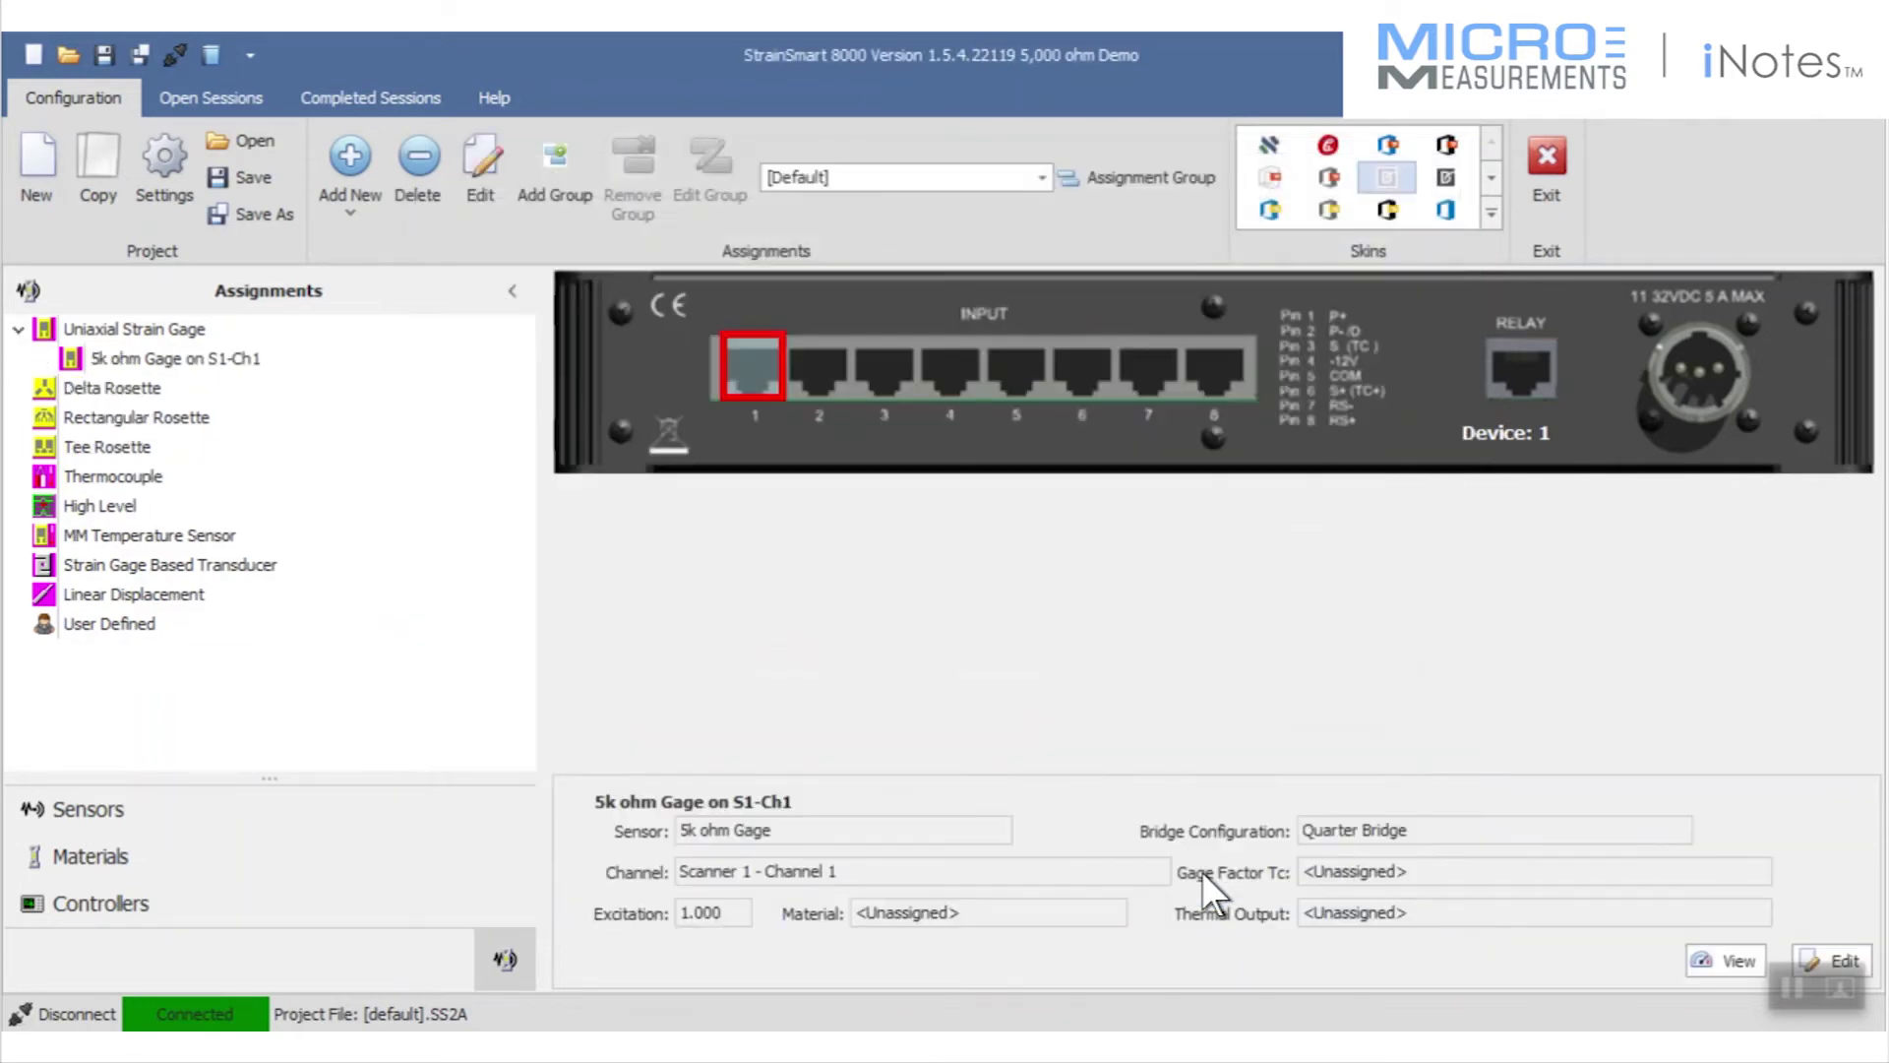
Assign '350 ohm Gage' as a uniaxial strain gage on Scanner 1 Channel 2.
{"action": "left_click", "coordinate": [816, 357]}
{"action": "left_click", "coordinate": [846, 362]}
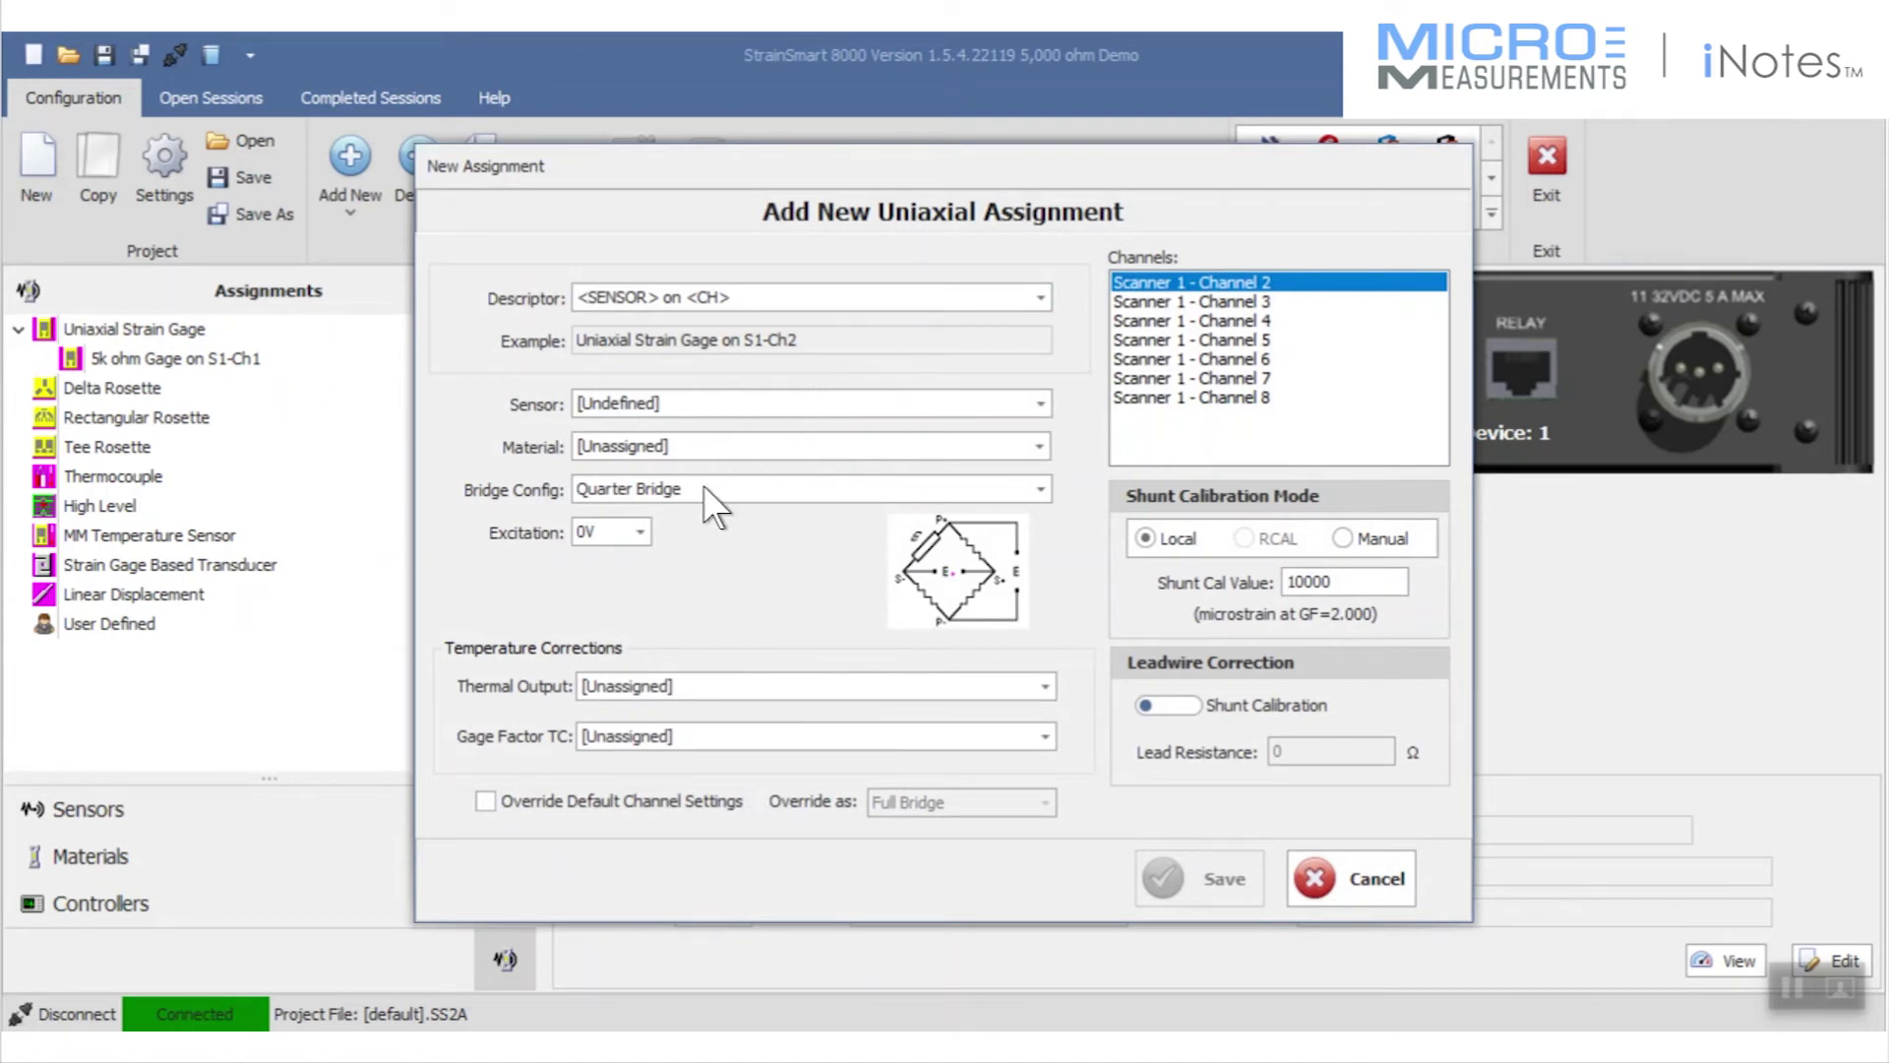
{"action": "left_click", "coordinate": [686, 407]}
{"action": "left_click", "coordinate": [683, 431]}
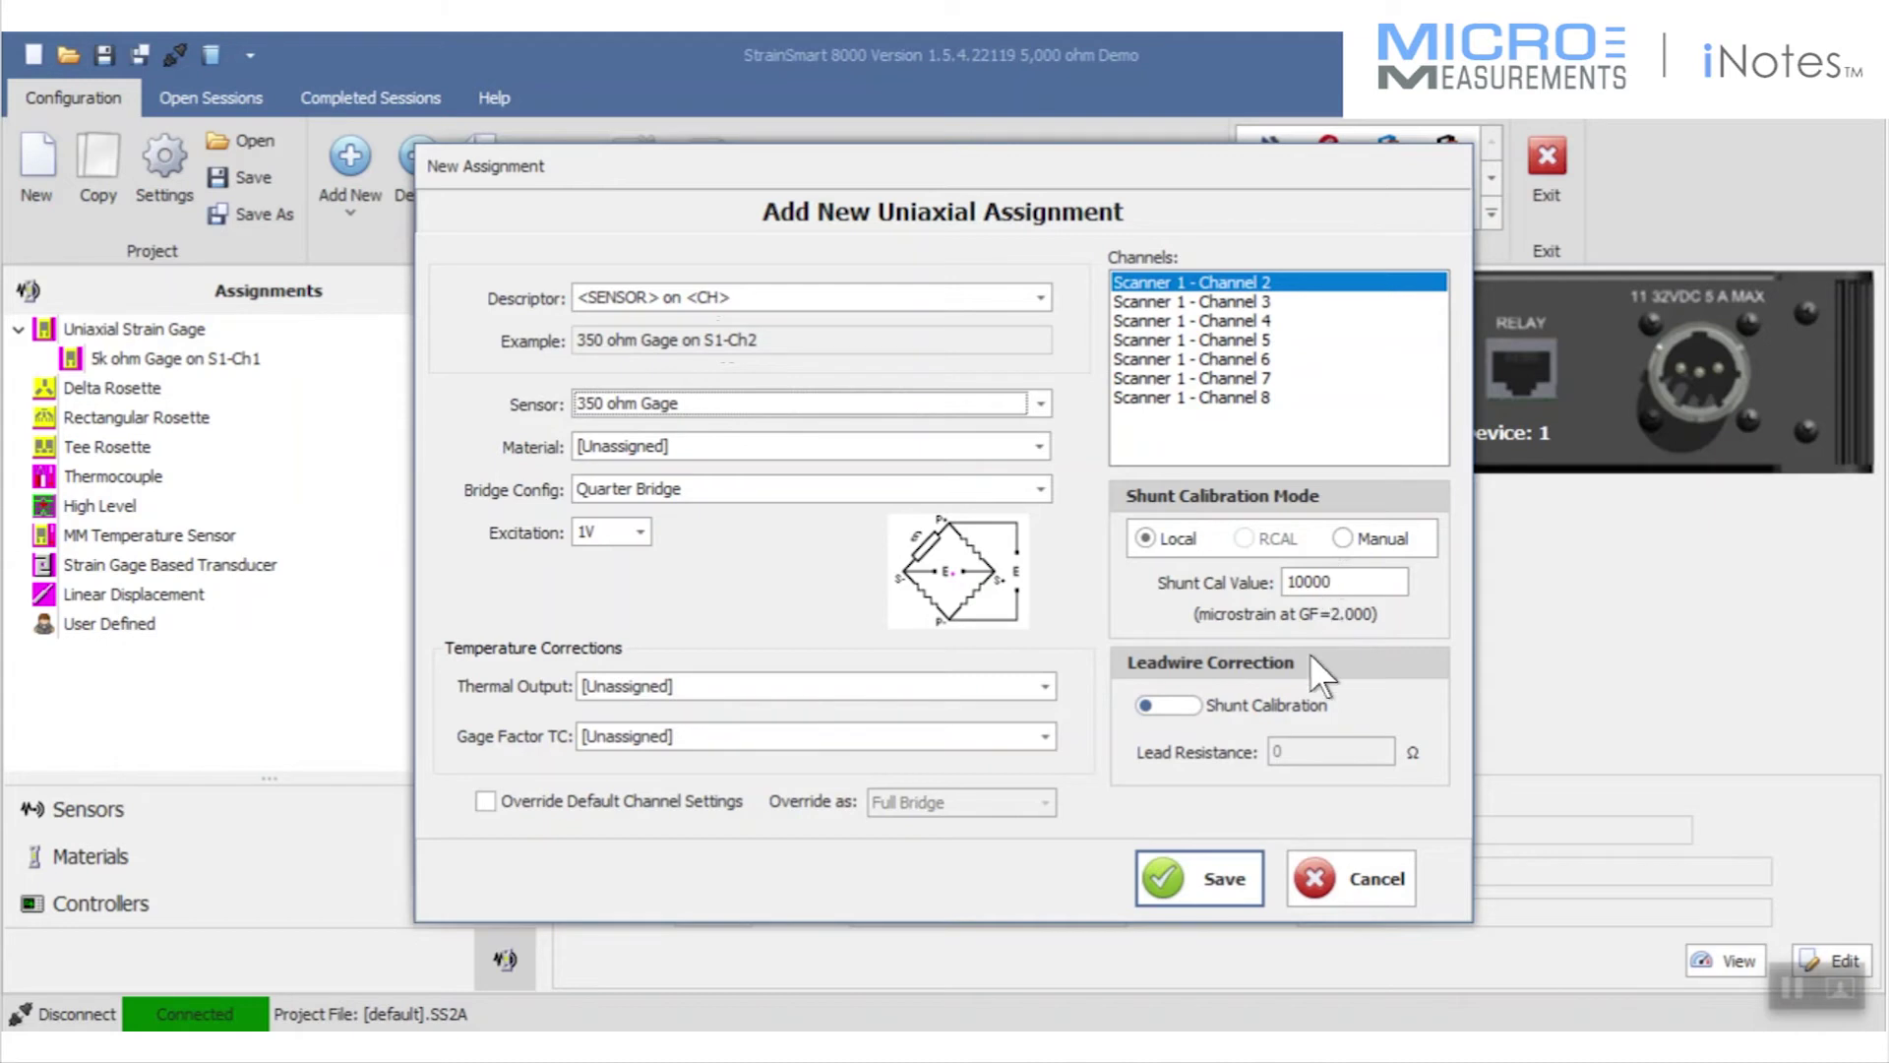
{"action": "left_click", "coordinate": [1207, 866]}
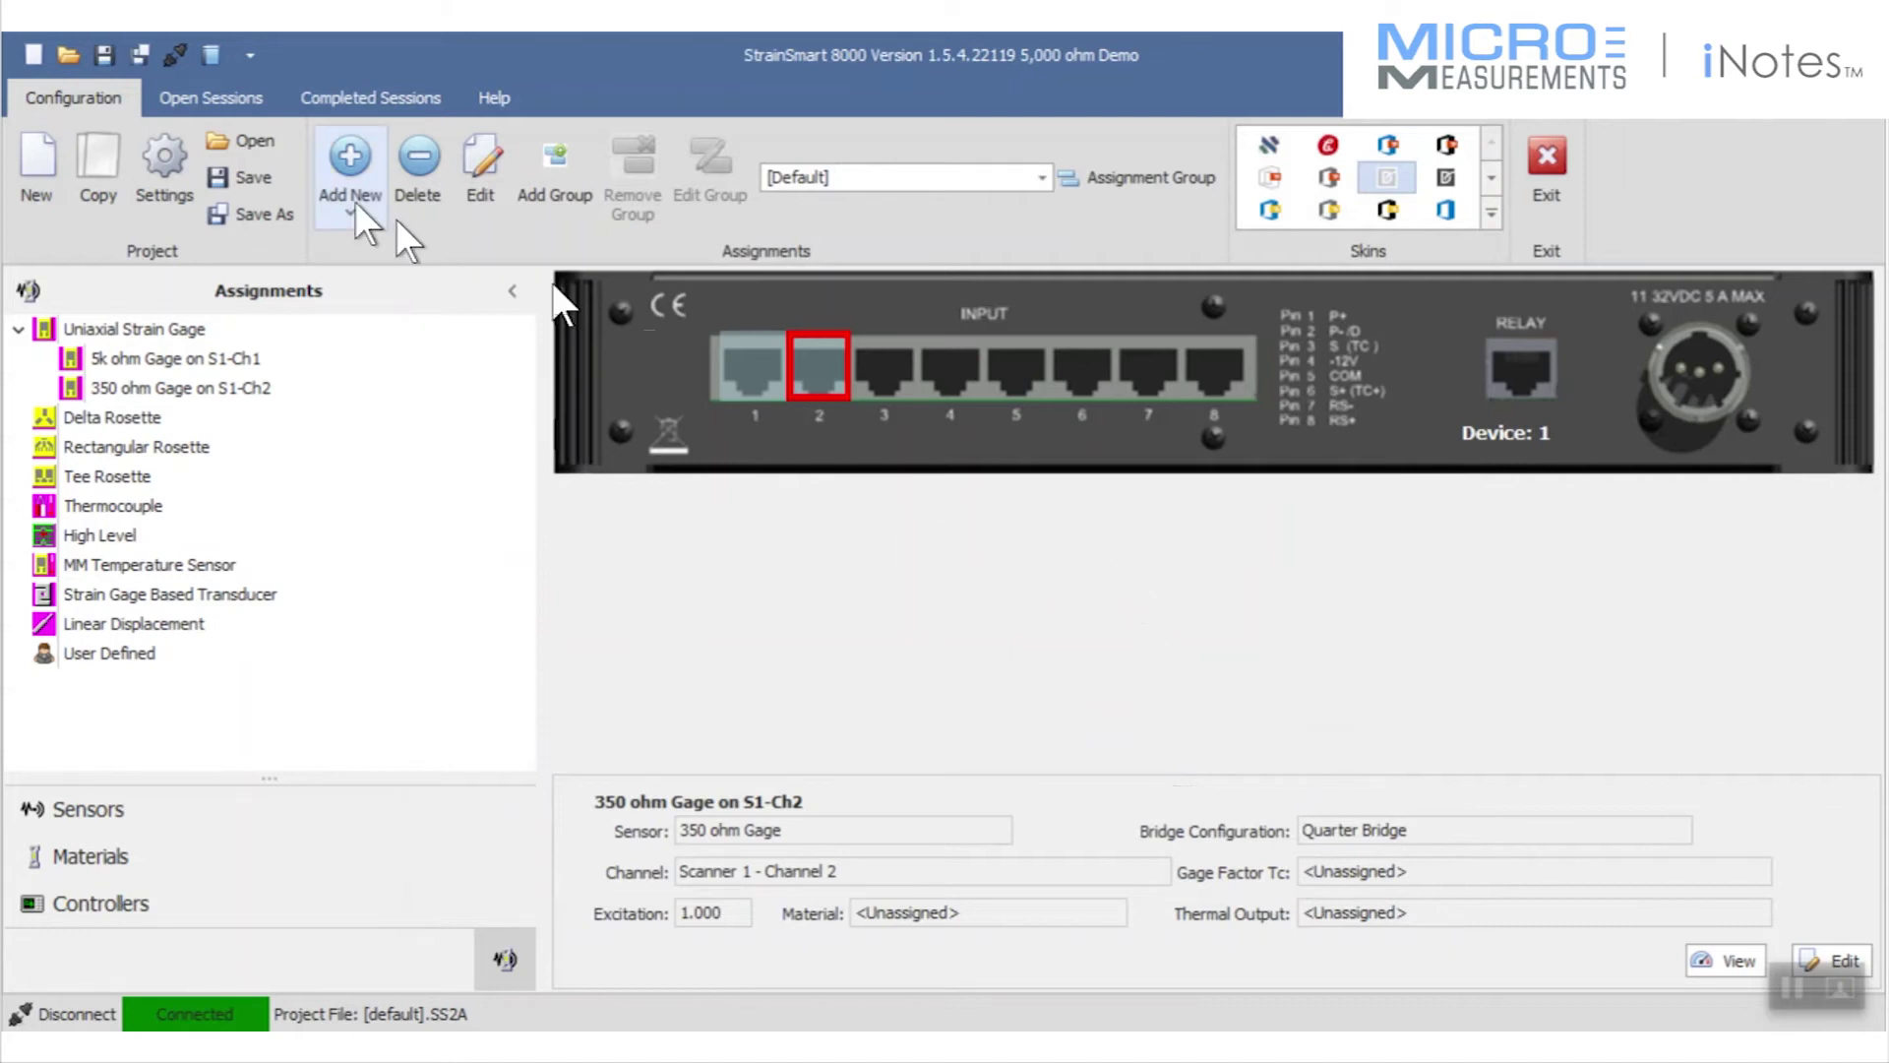
{"action": "left_click", "coordinate": [205, 94]}
Create a new scan session at scan rate 100 with time-based recording enabled.
{"action": "left_click", "coordinate": [36, 162]}
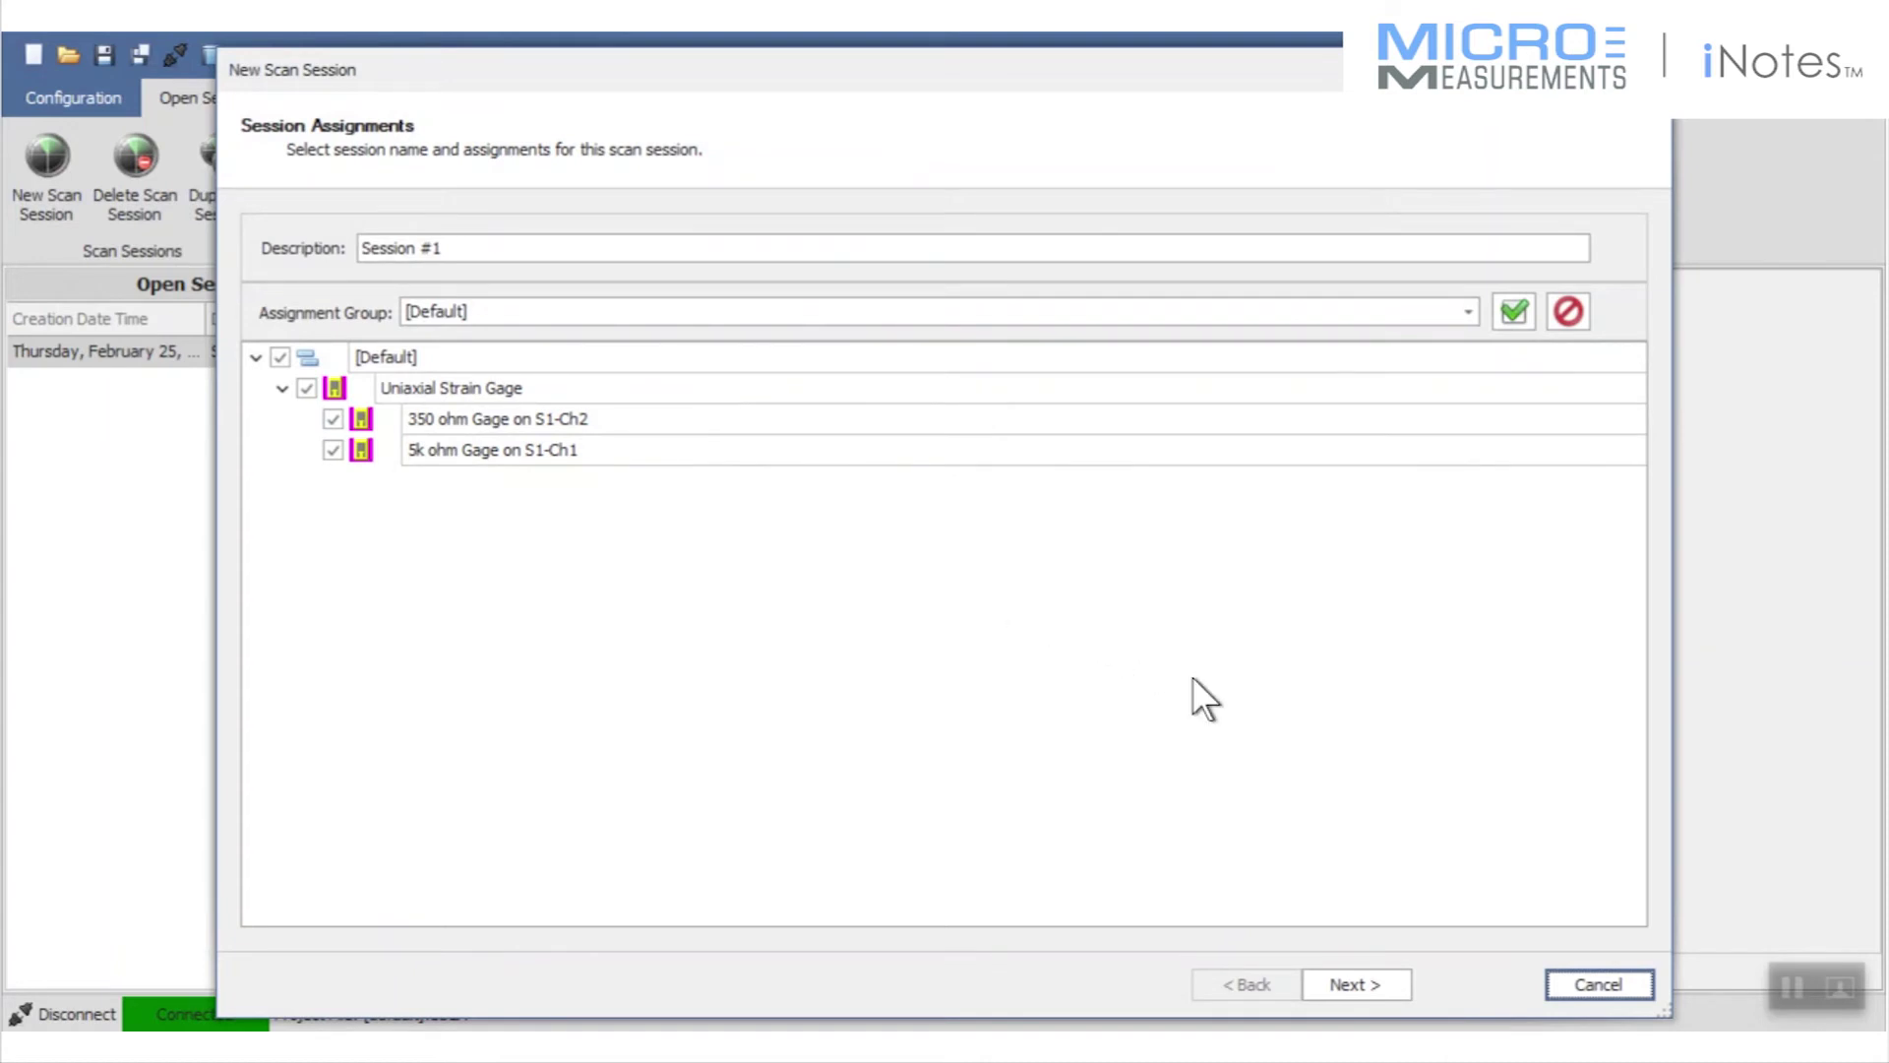
{"action": "left_click", "coordinate": [1350, 980]}
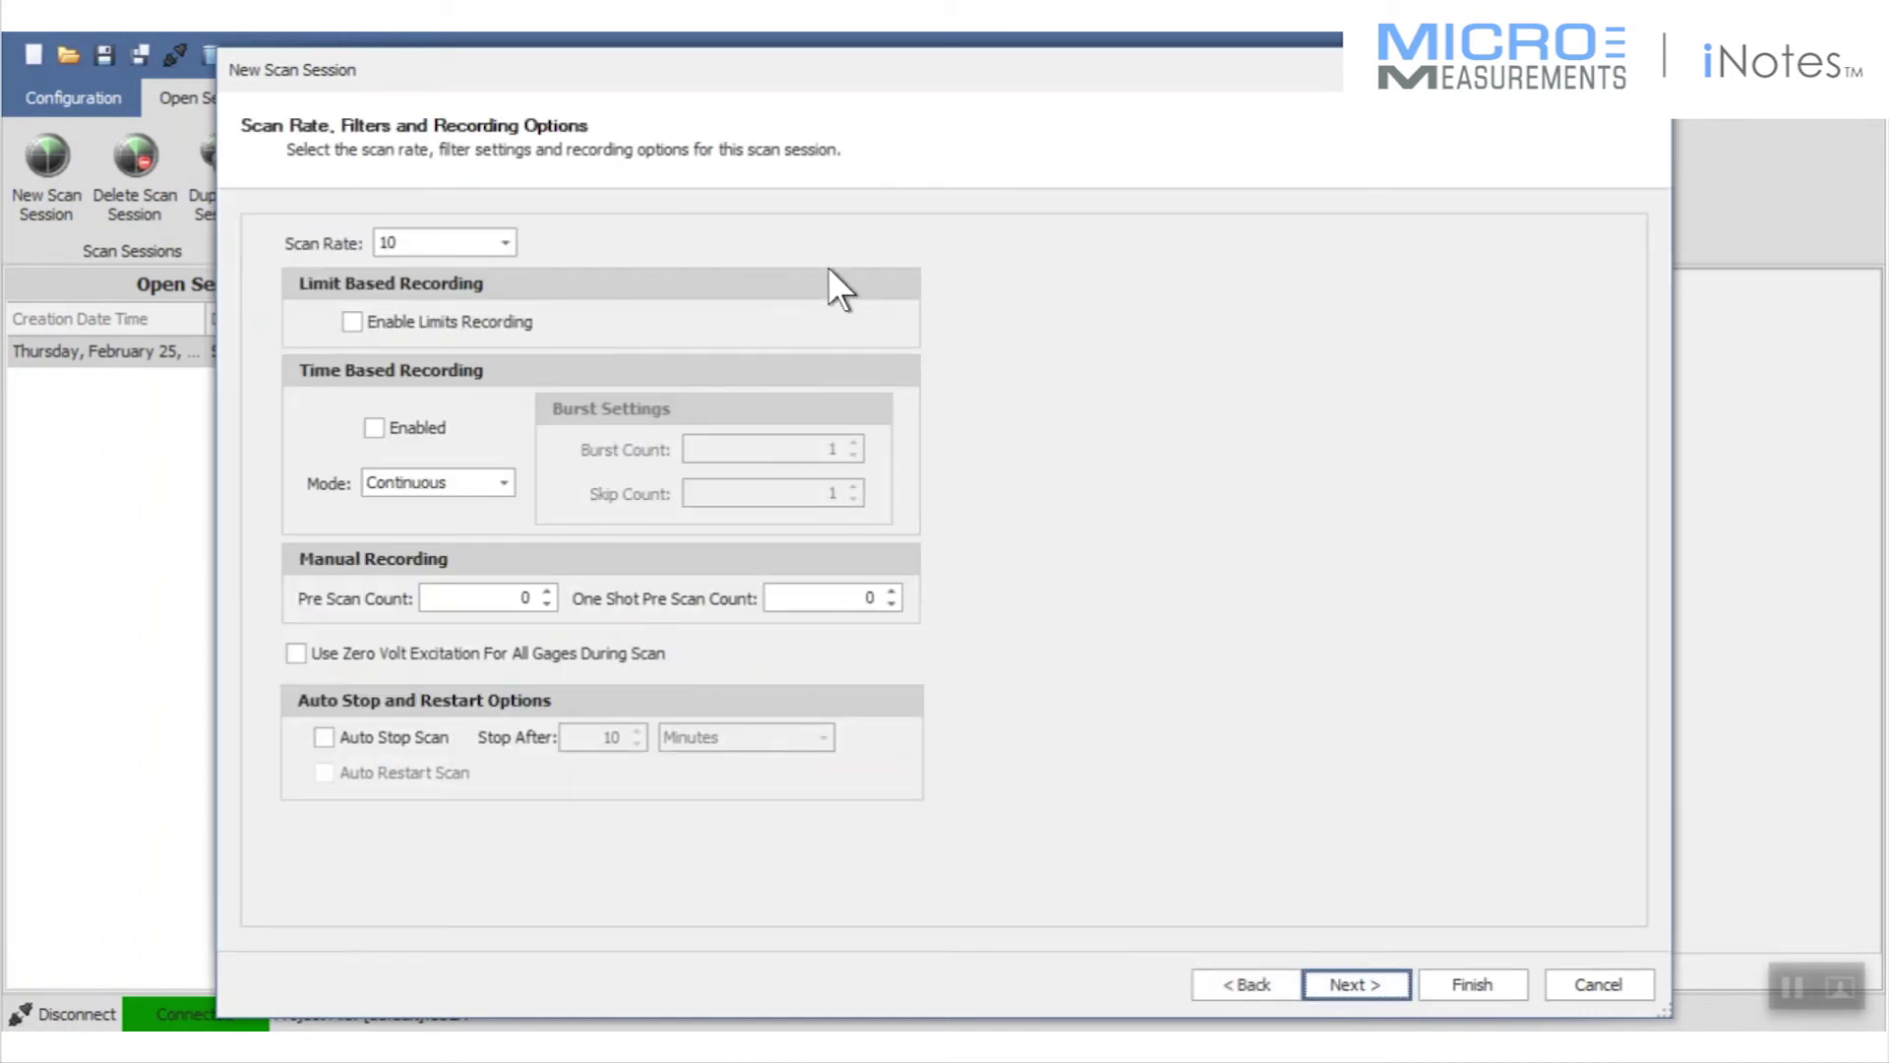
{"action": "left_click", "coordinate": [501, 240]}
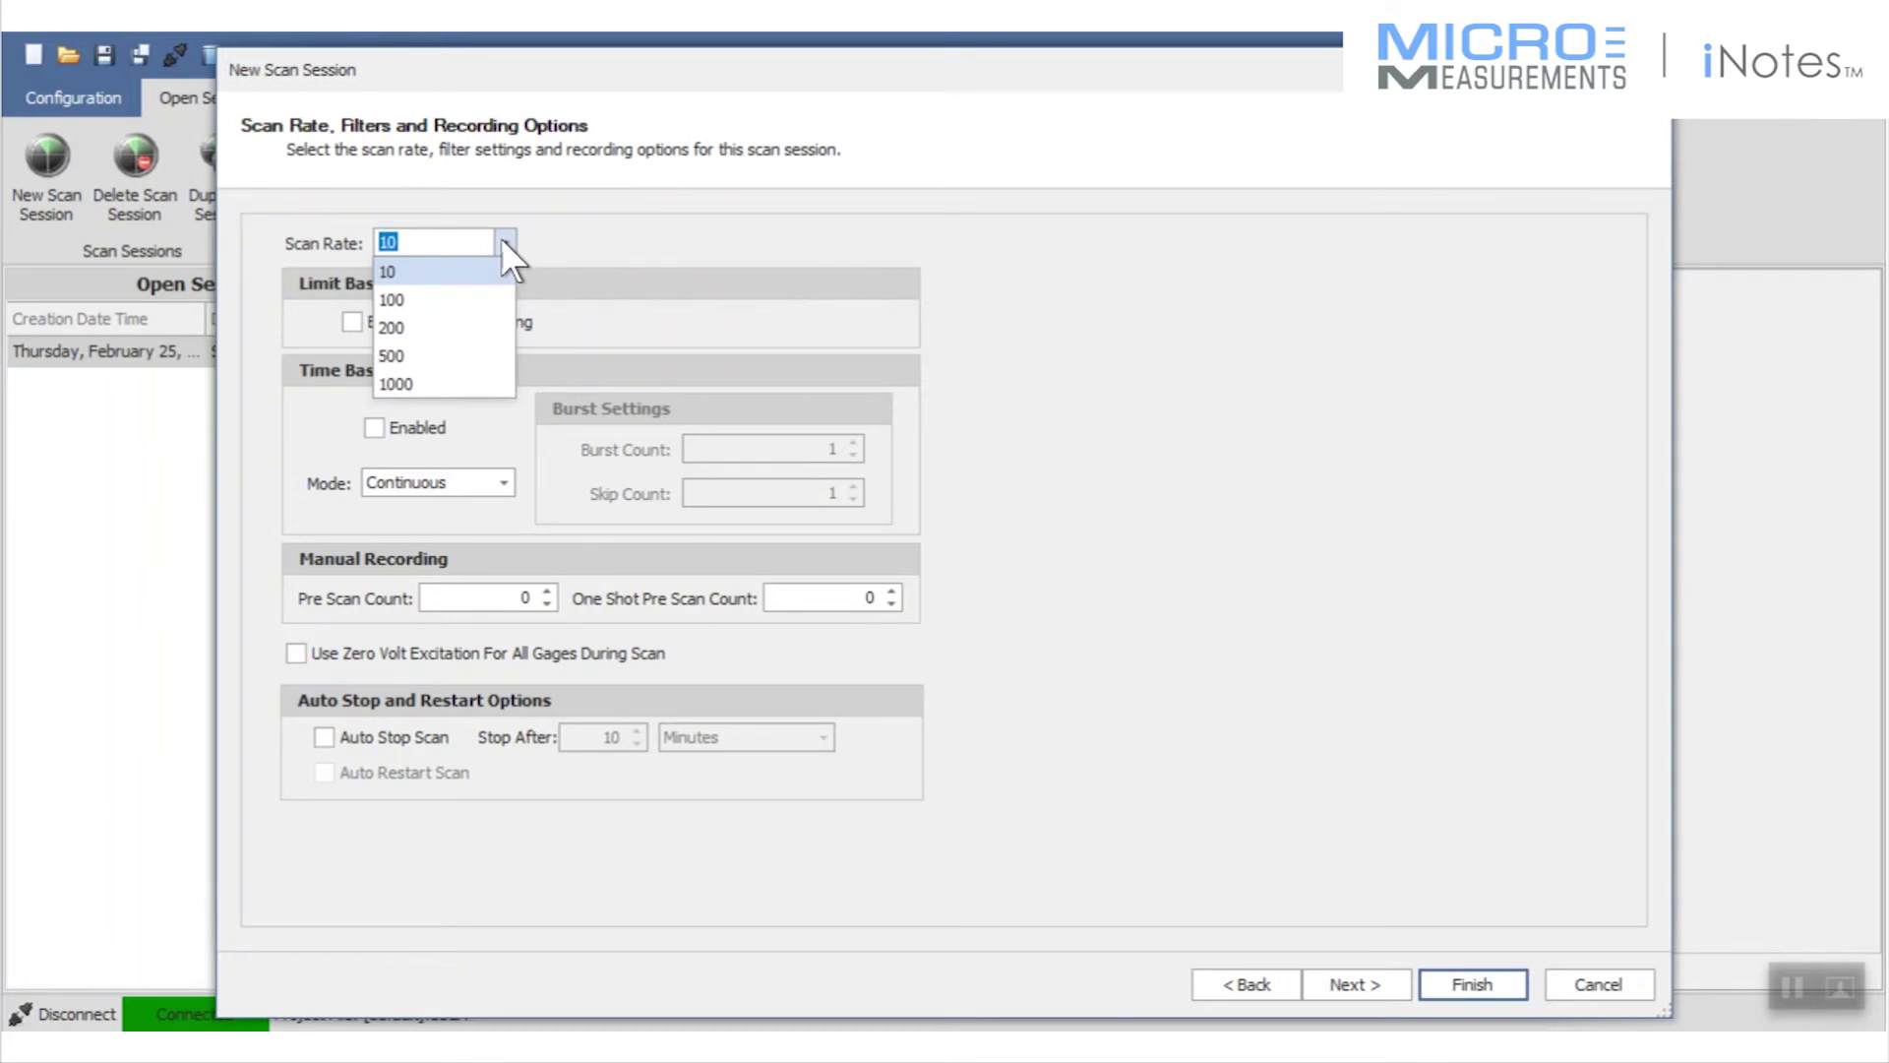
{"action": "left_click", "coordinate": [474, 294]}
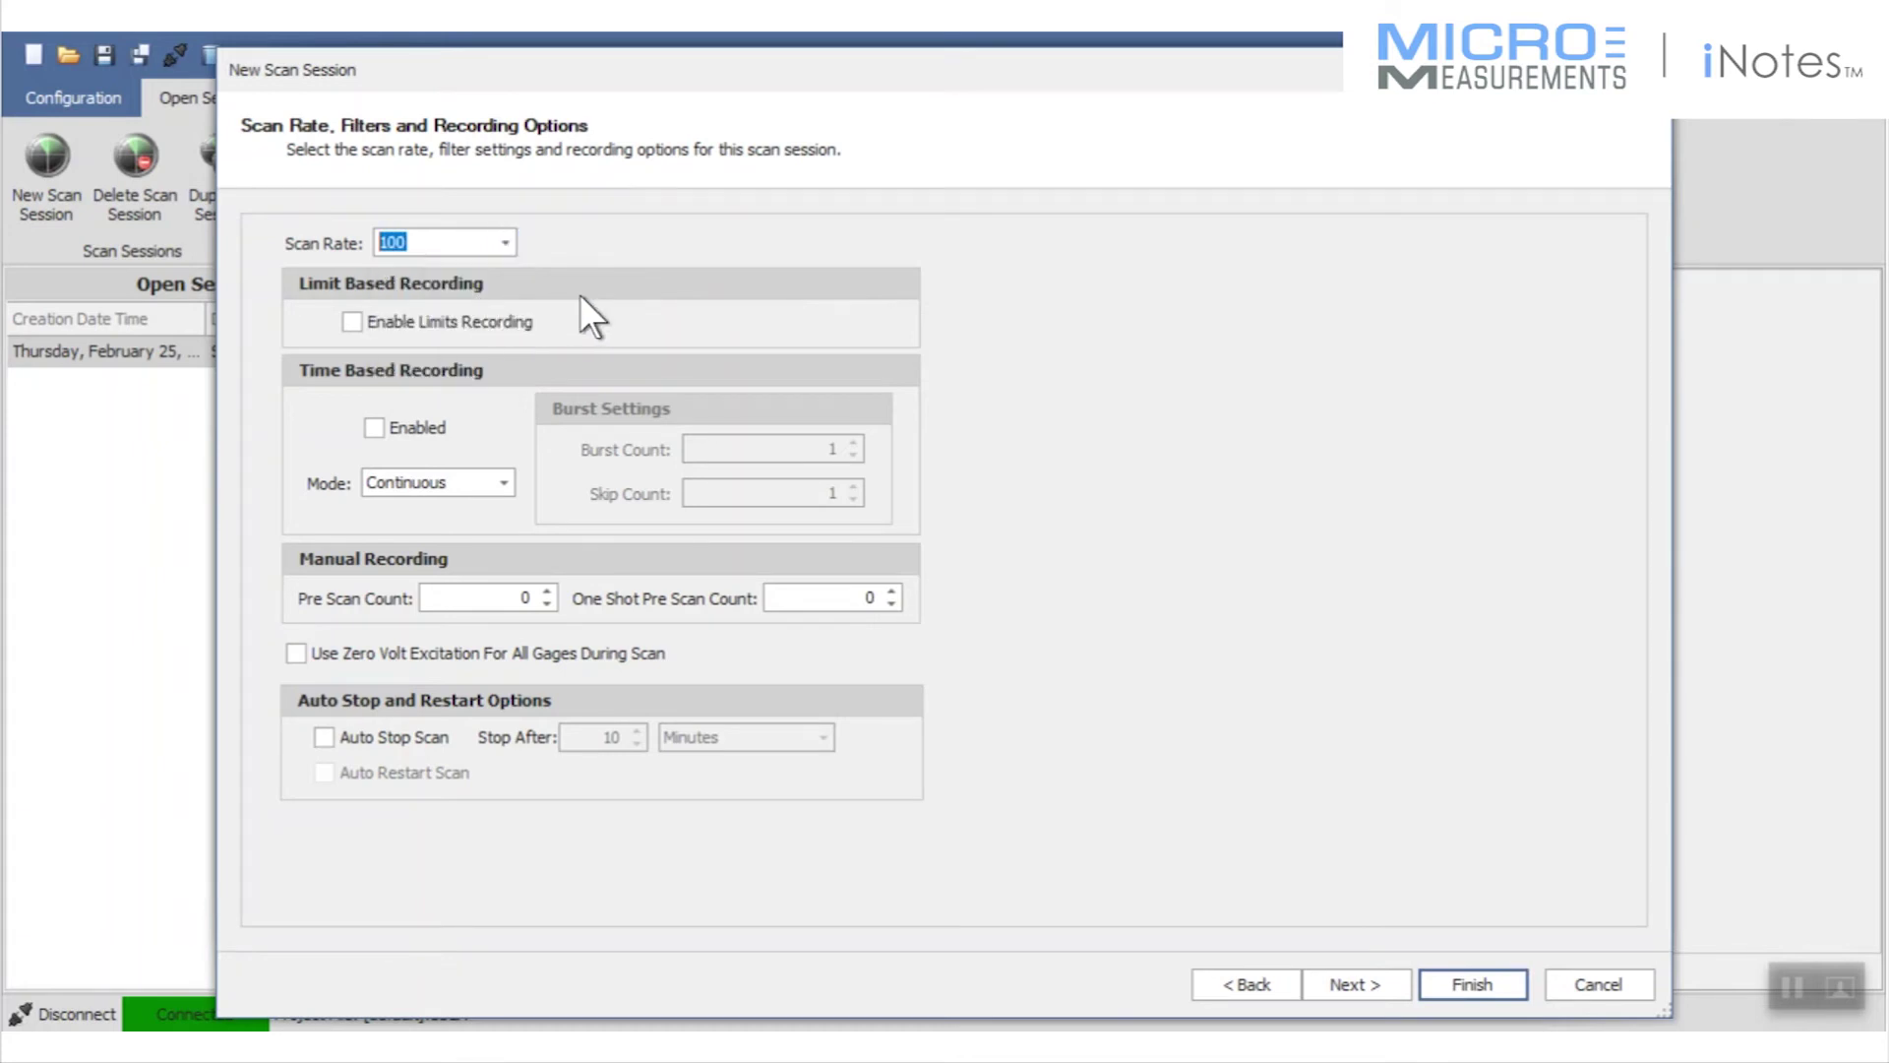
{"action": "left_click", "coordinate": [393, 427]}
{"action": "left_click", "coordinate": [1472, 978]}
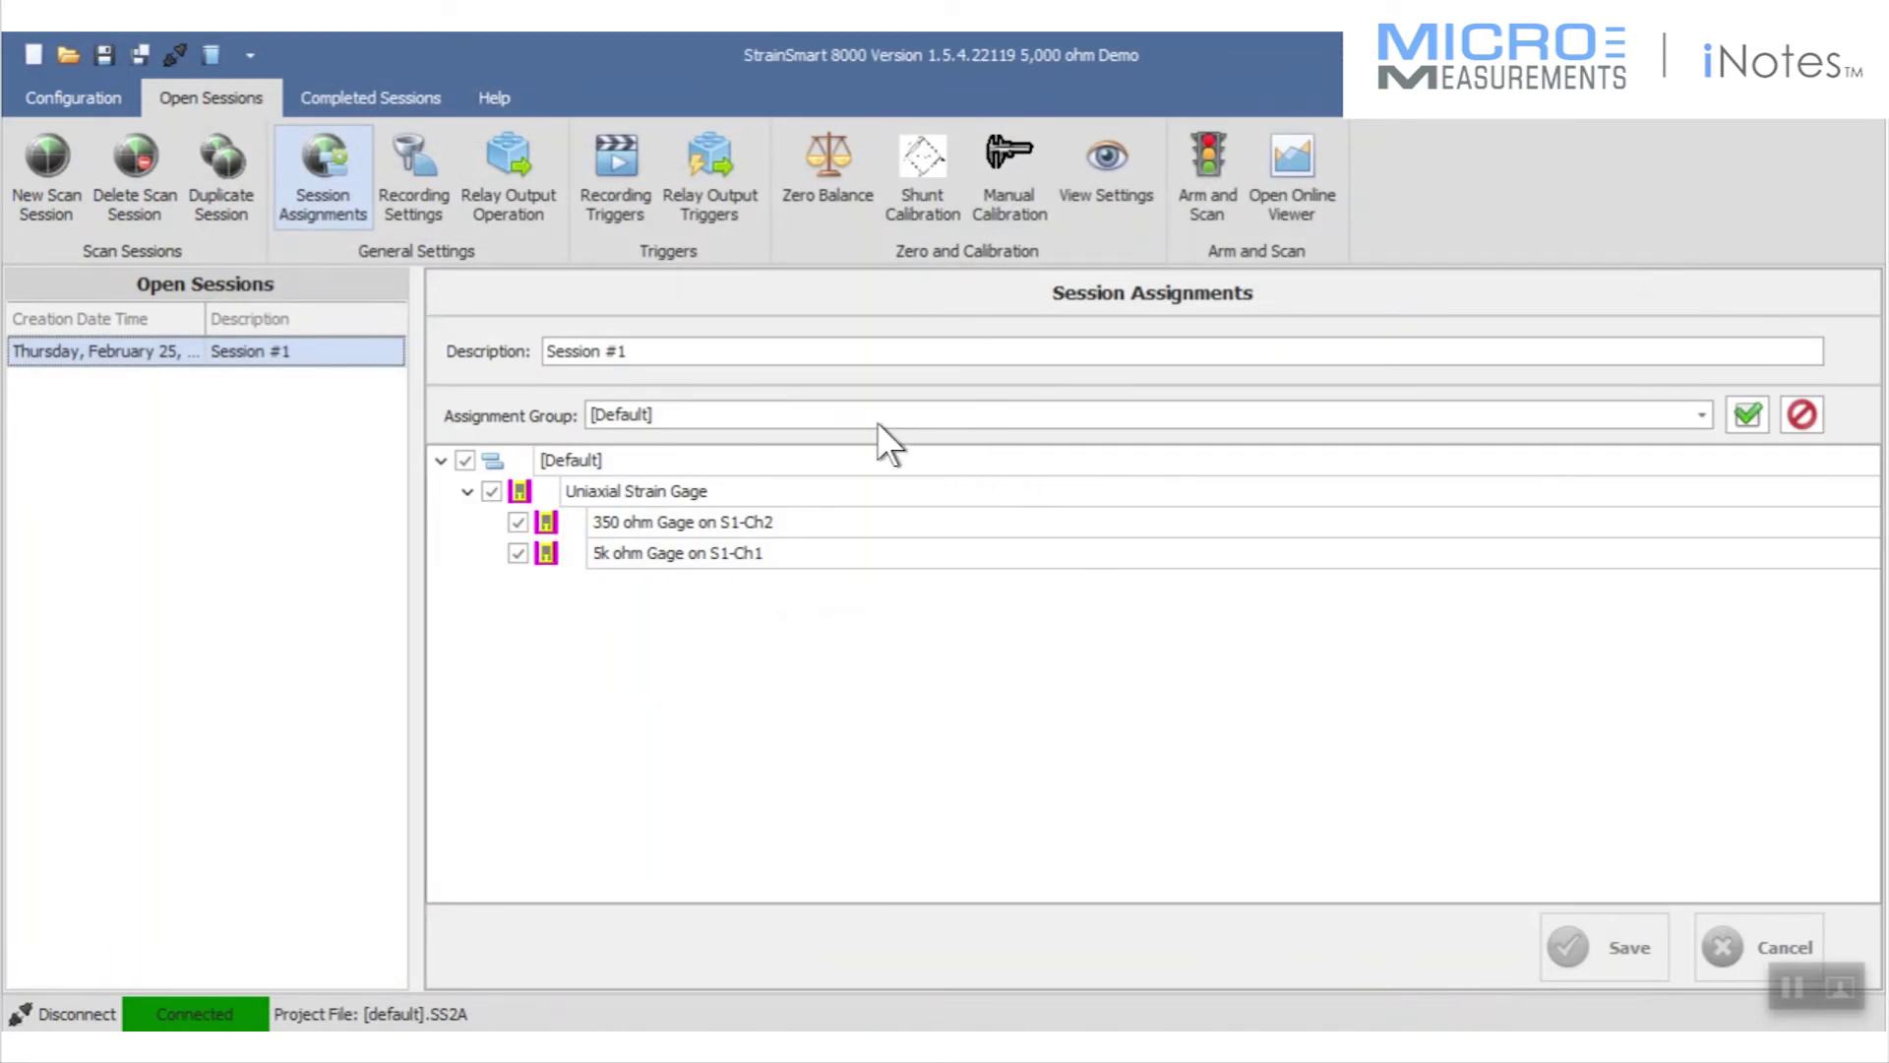
Set zero on both gages in Session #1, then bring up the Shunt Calibration page.
{"action": "left_click", "coordinate": [823, 180]}
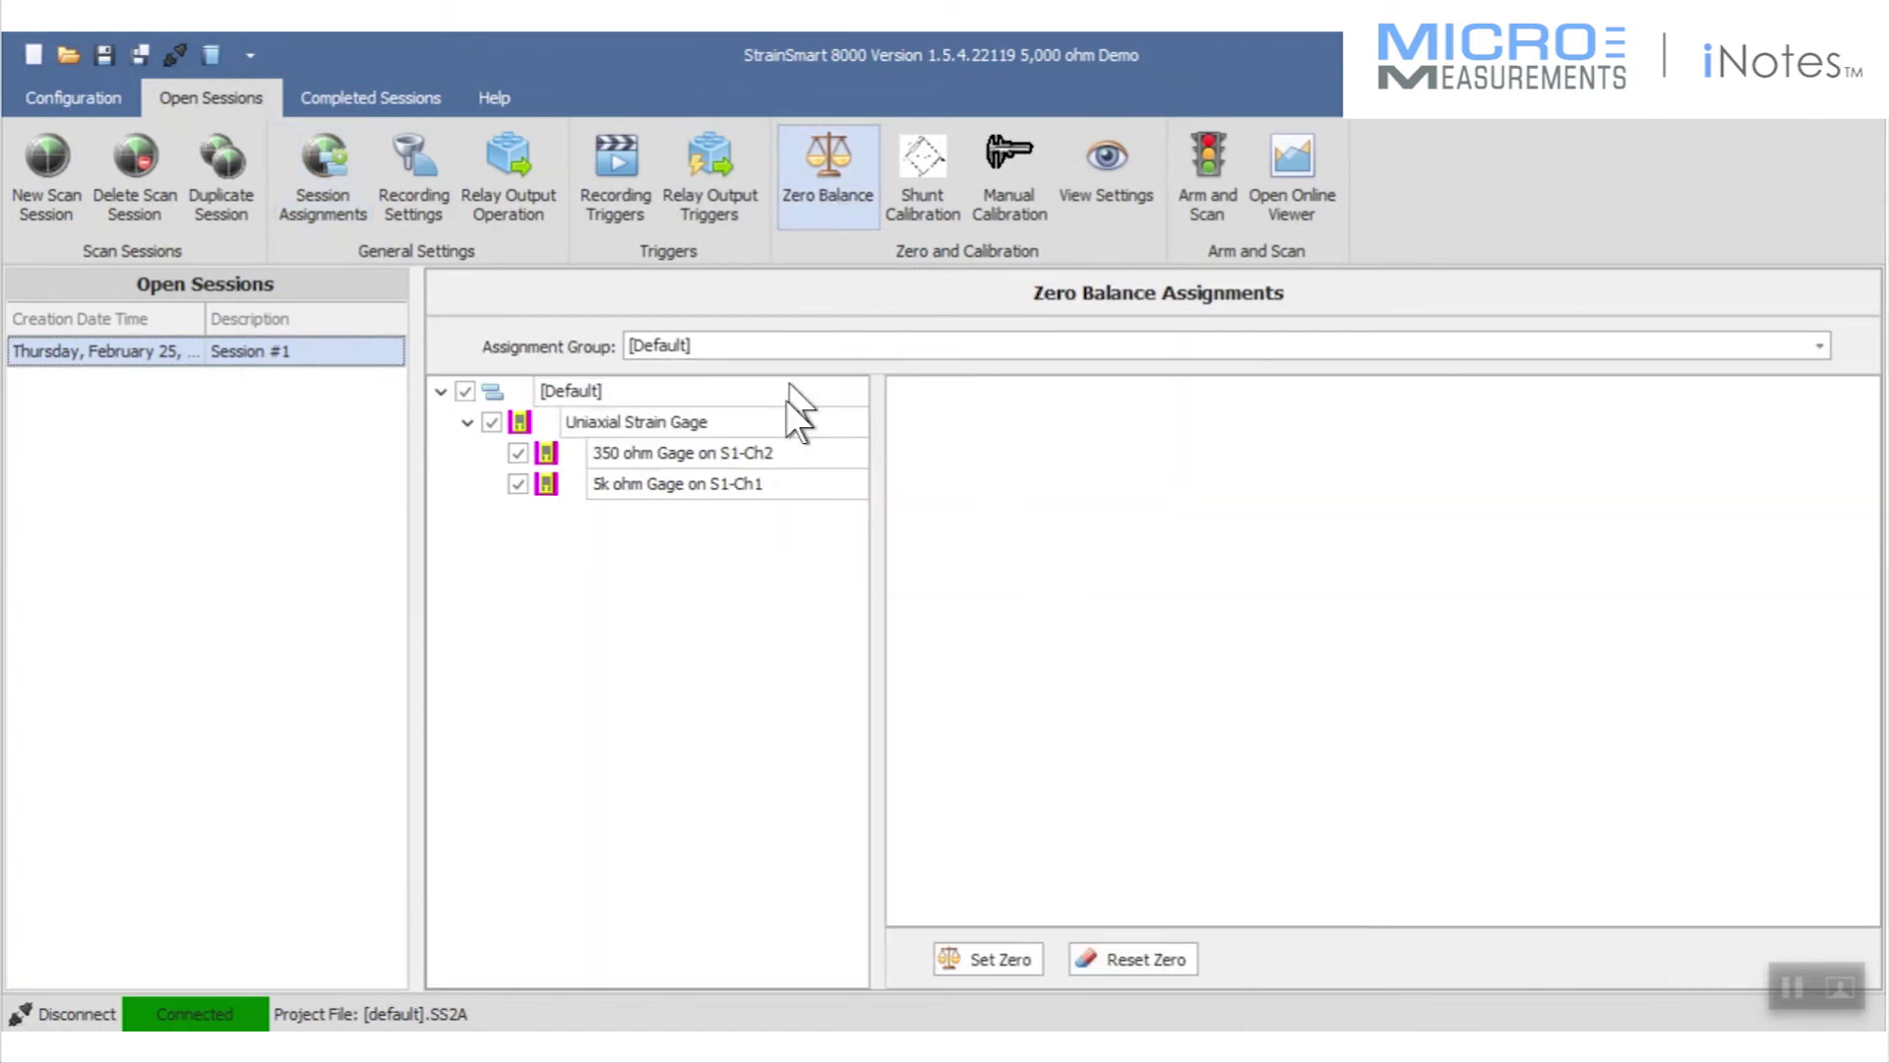
{"action": "left_click", "coordinate": [989, 955]}
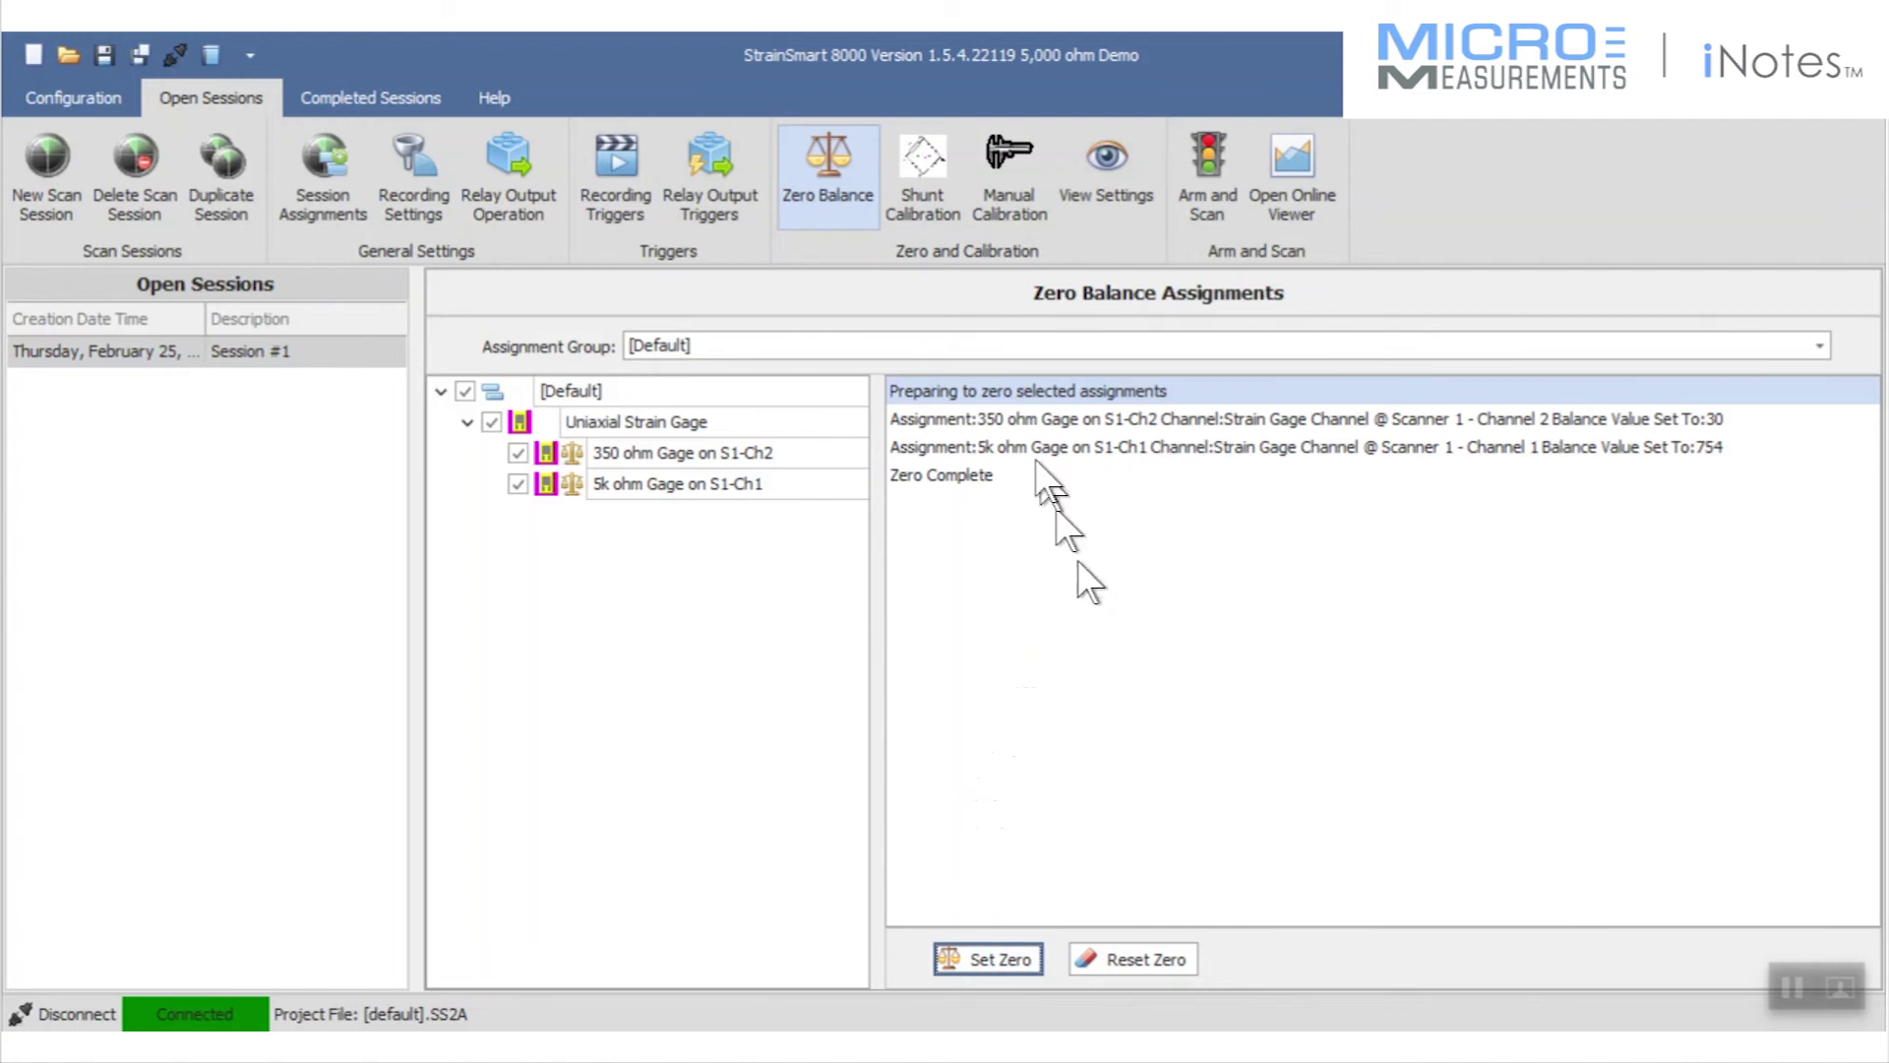
{"action": "left_click", "coordinate": [911, 173]}
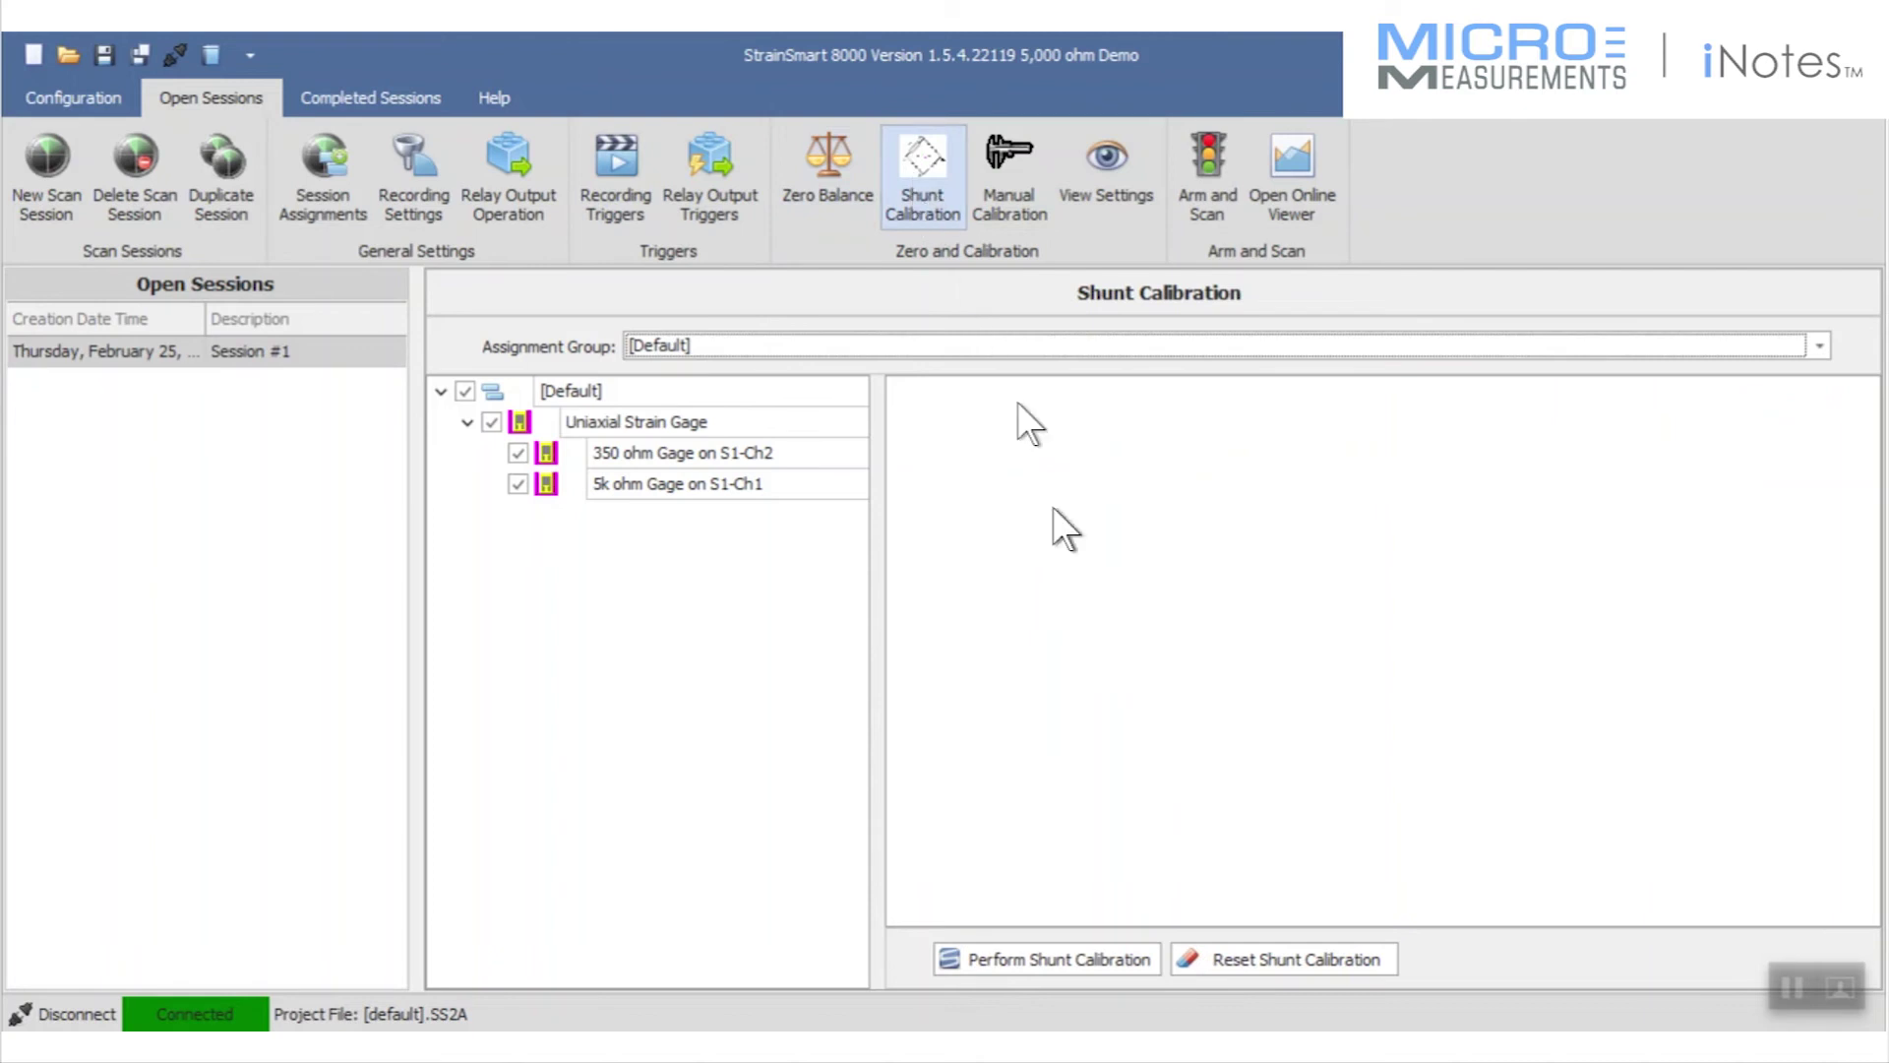
Shunt-calibrate both gages, giving factors 0.99875 and 1.0016.
{"action": "left_click", "coordinate": [1031, 949]}
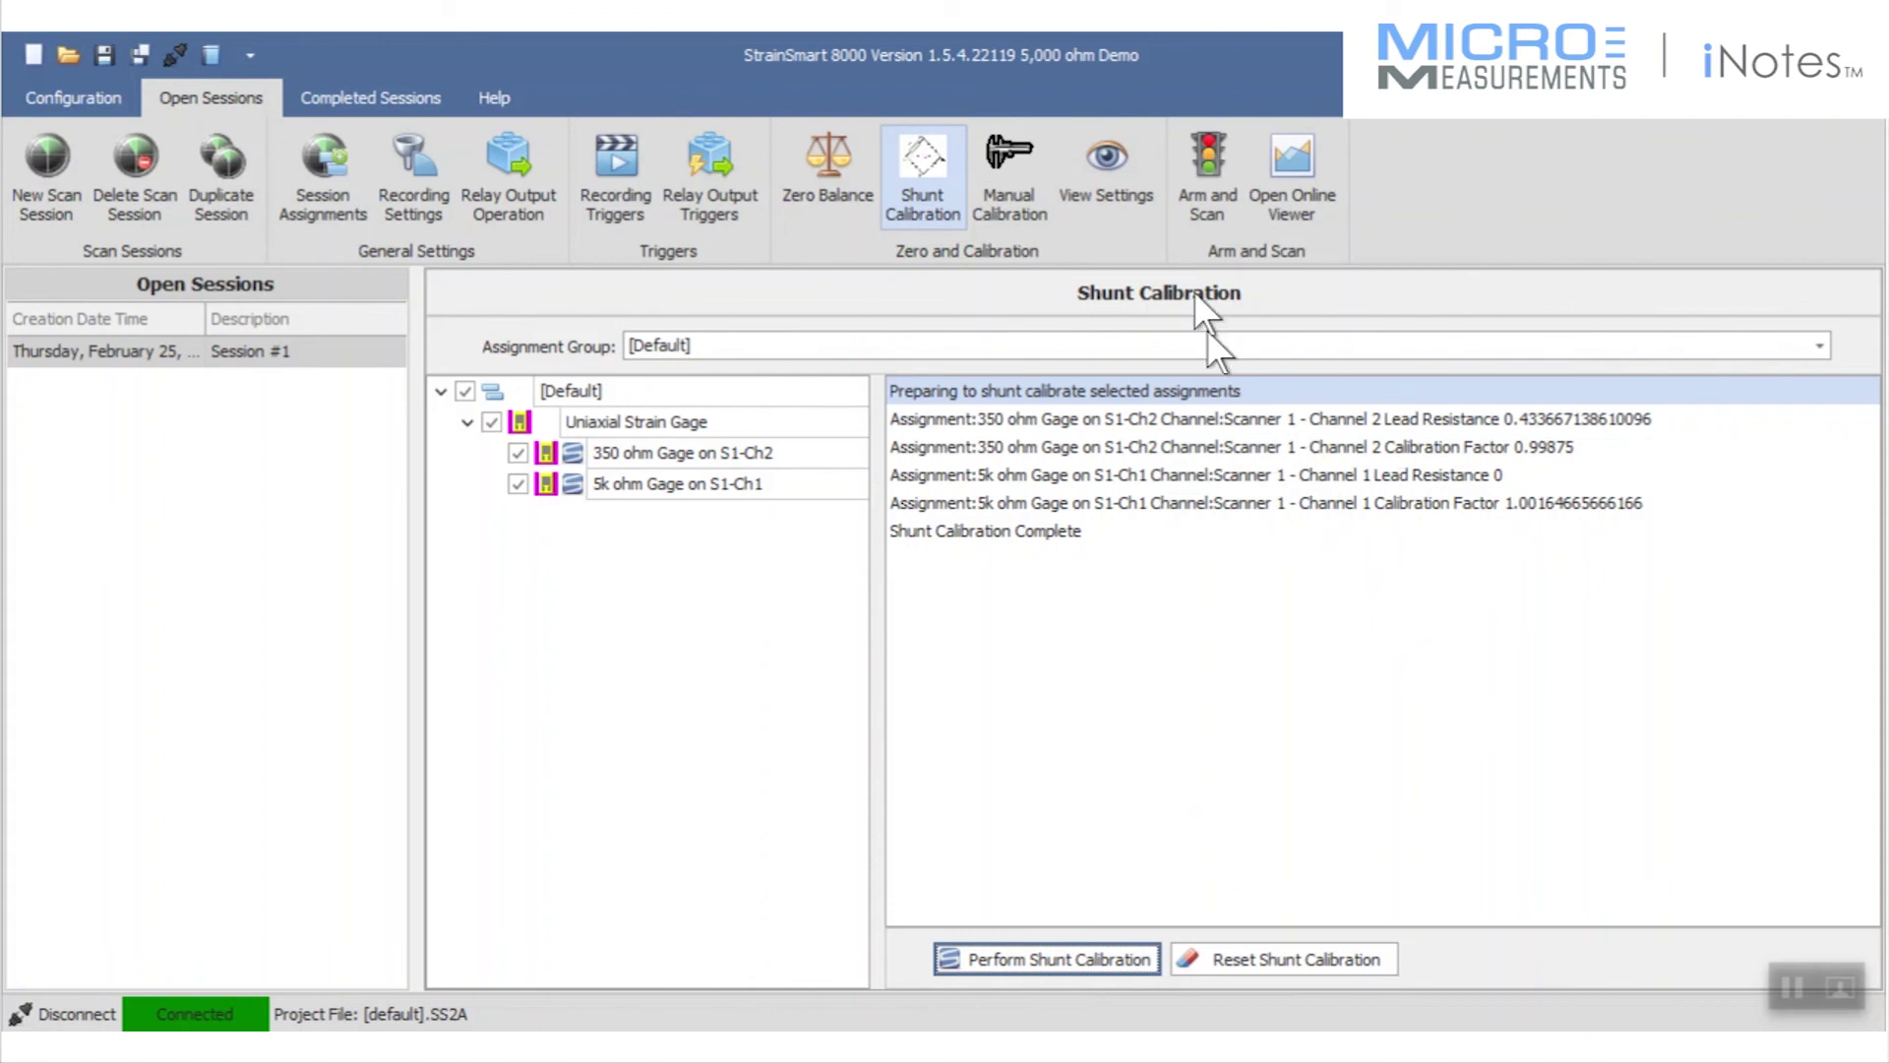
{"action": "left_click", "coordinate": [1197, 182]}
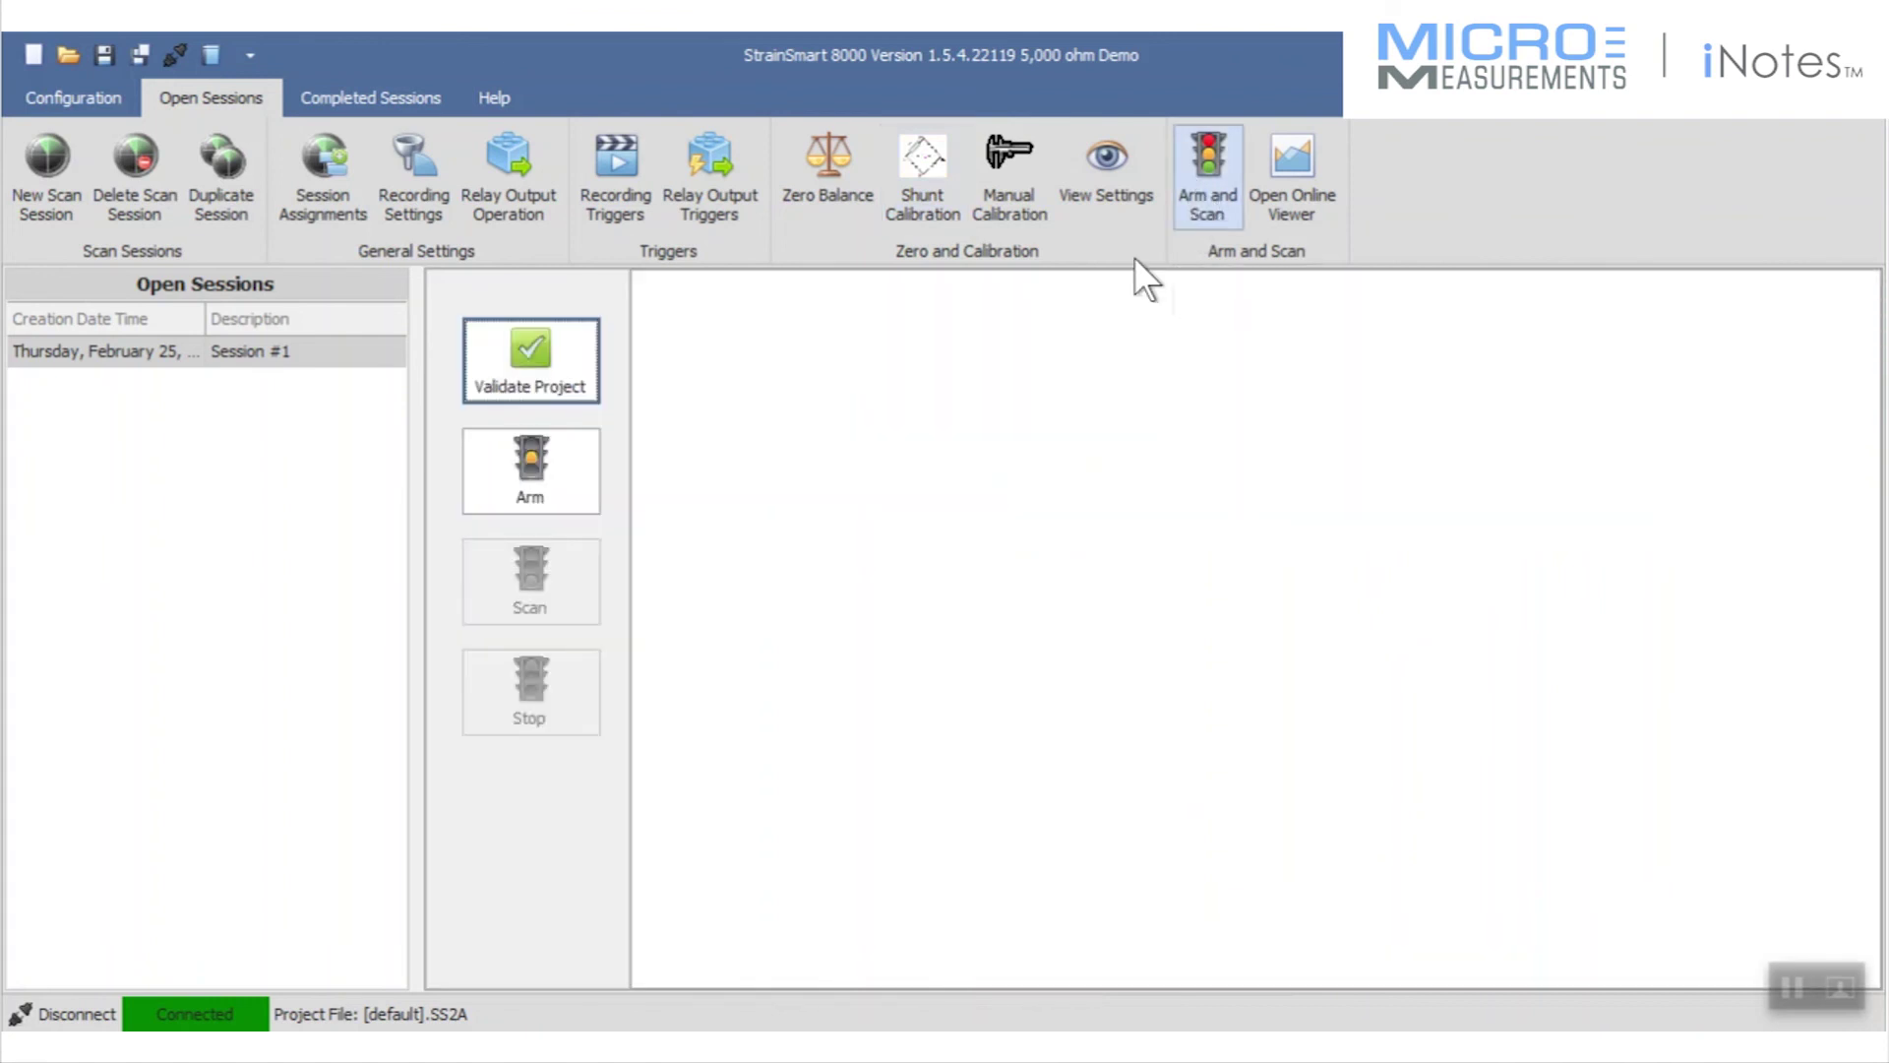
Arm Session #1 and start scanning, showing live microstrain readings for both gages.
{"action": "left_click", "coordinate": [525, 471]}
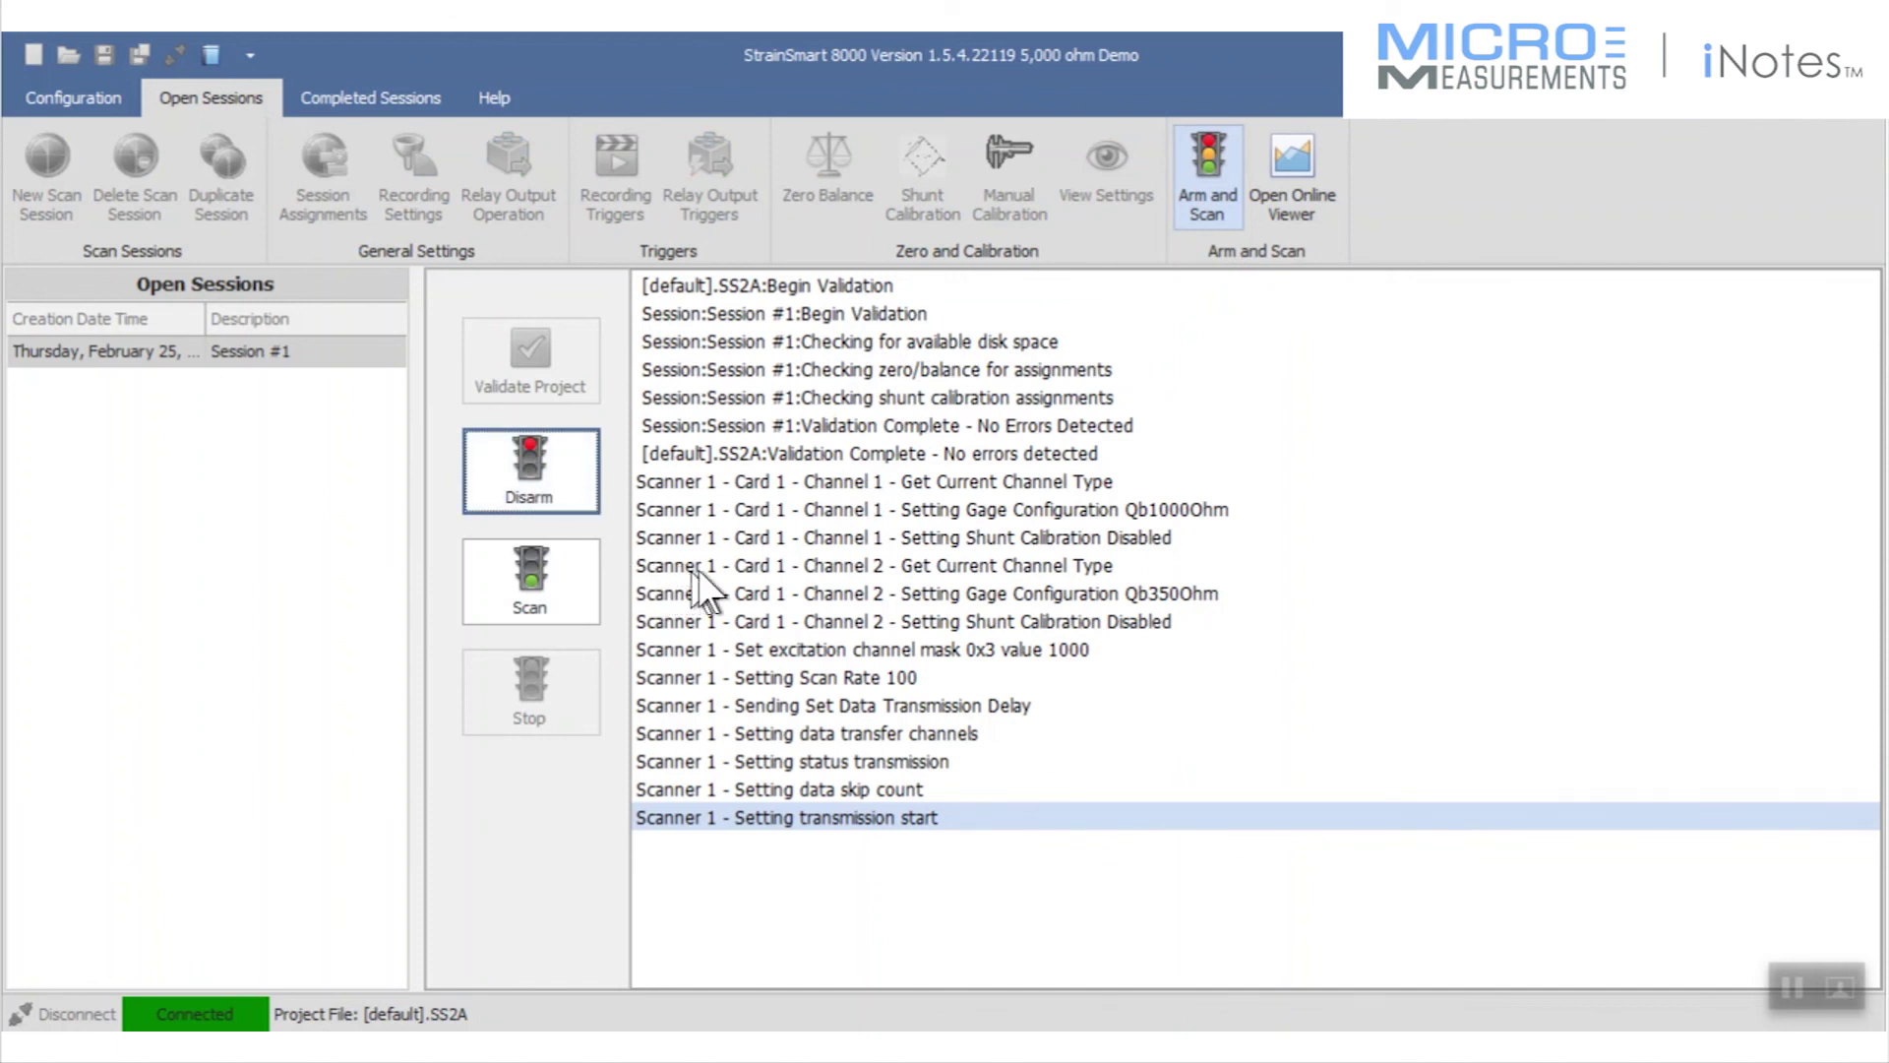
{"action": "left_click", "coordinate": [552, 571]}
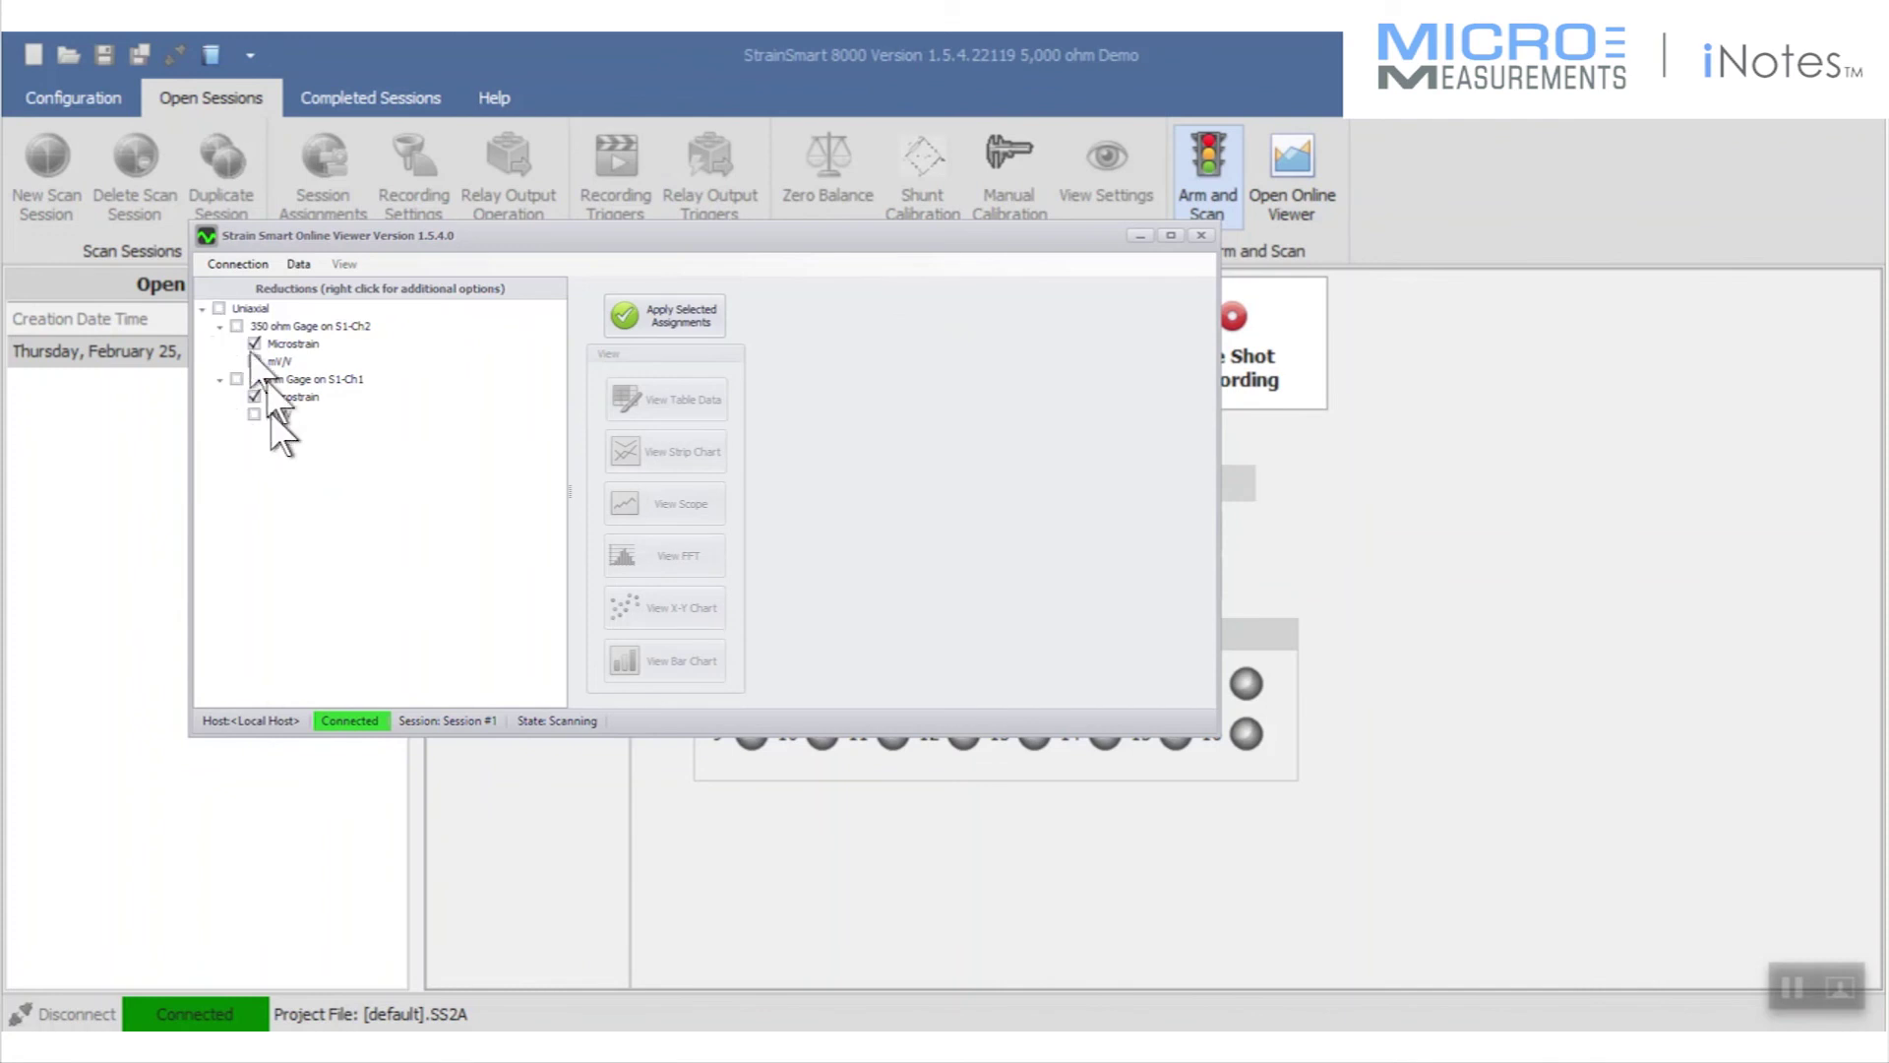
Apply Uniaxial reductions to both gages and show their live microstrain readings, about 0 and -1, in a table.
{"action": "left_click", "coordinate": [218, 309]}
{"action": "left_click", "coordinate": [638, 315]}
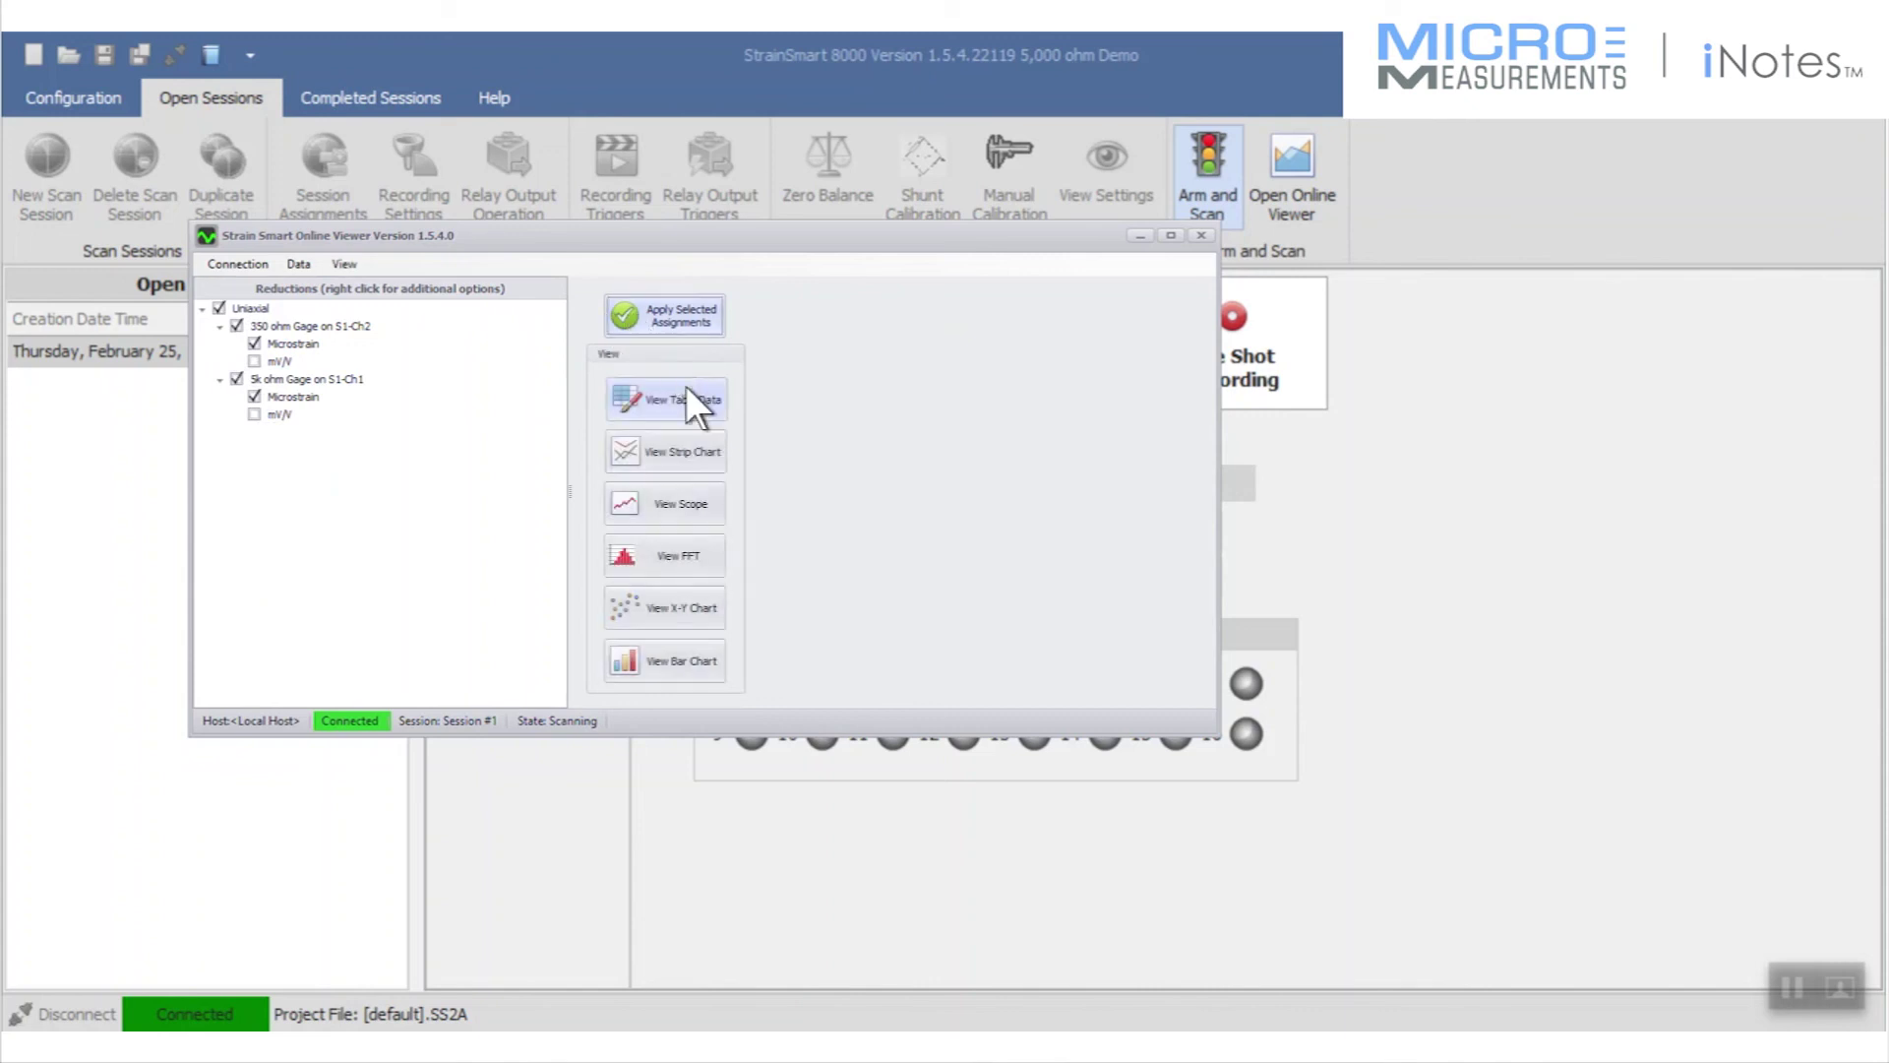
{"action": "left_click", "coordinate": [685, 398]}
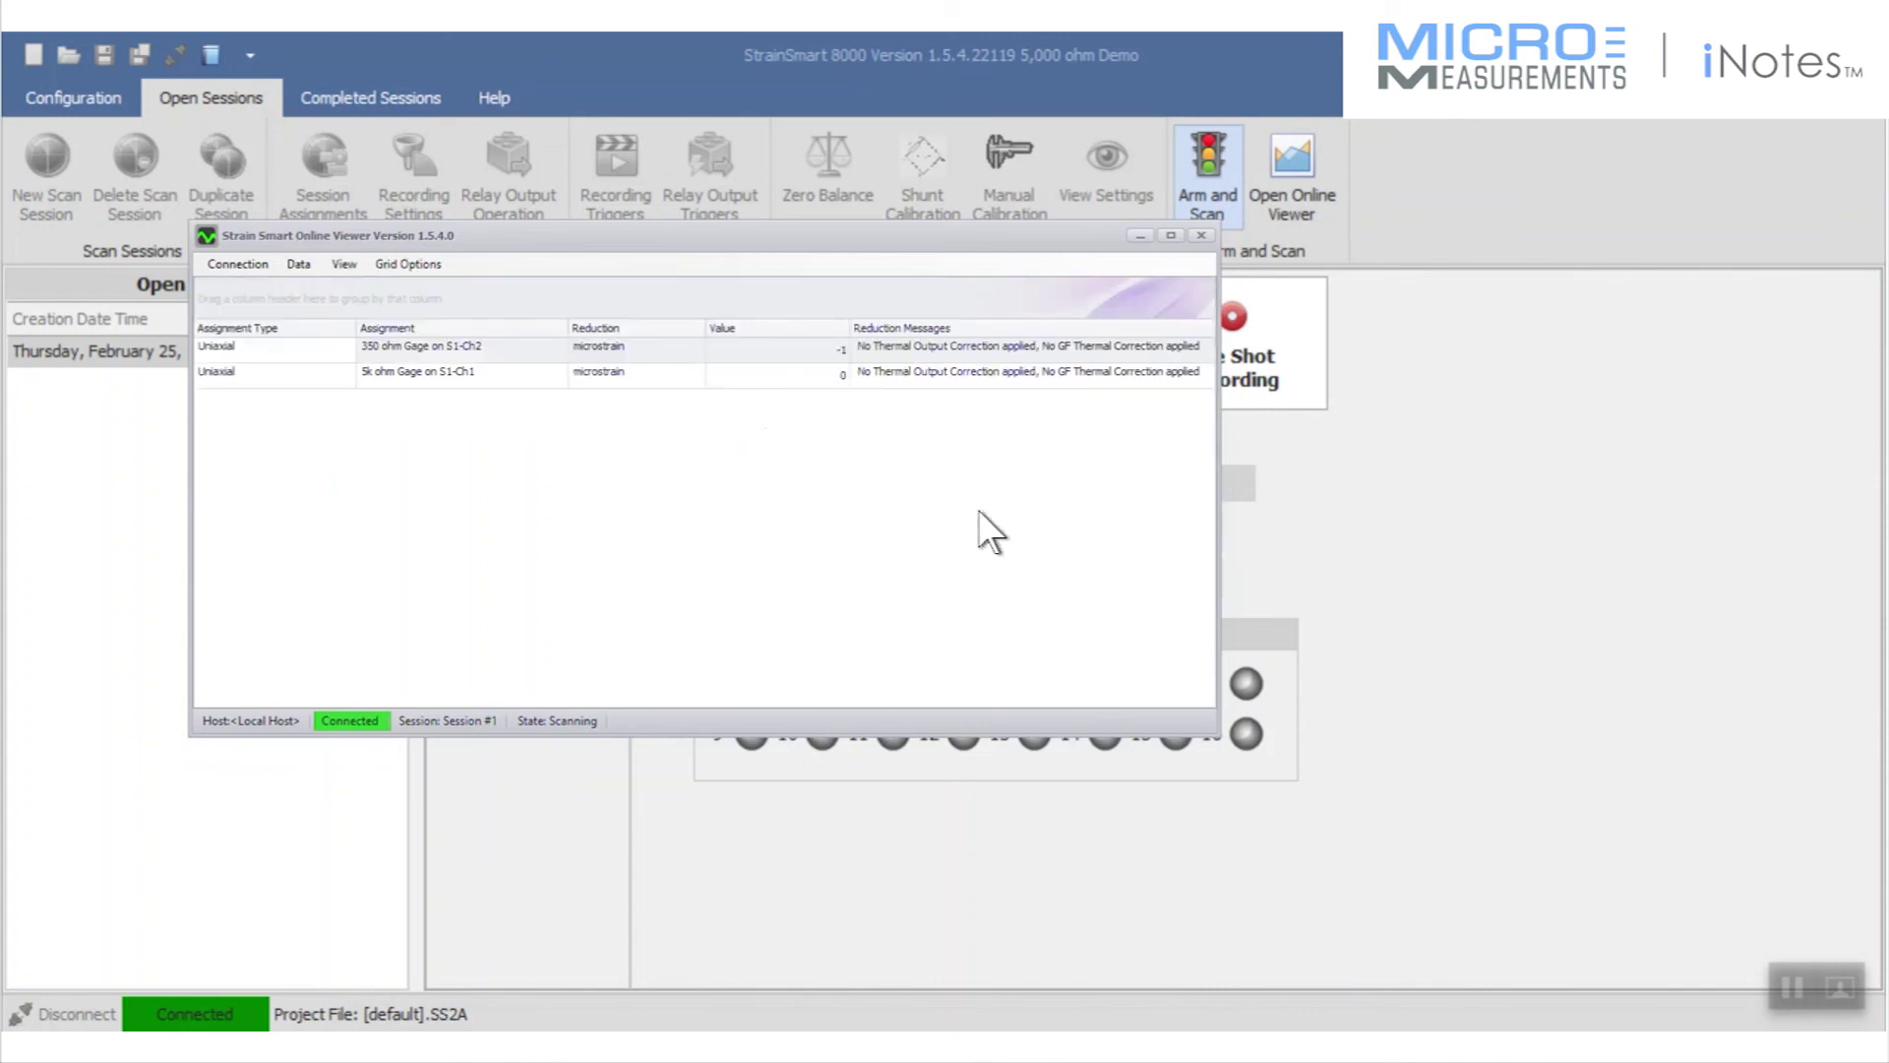
{"action": "left_click", "coordinate": [817, 374]}
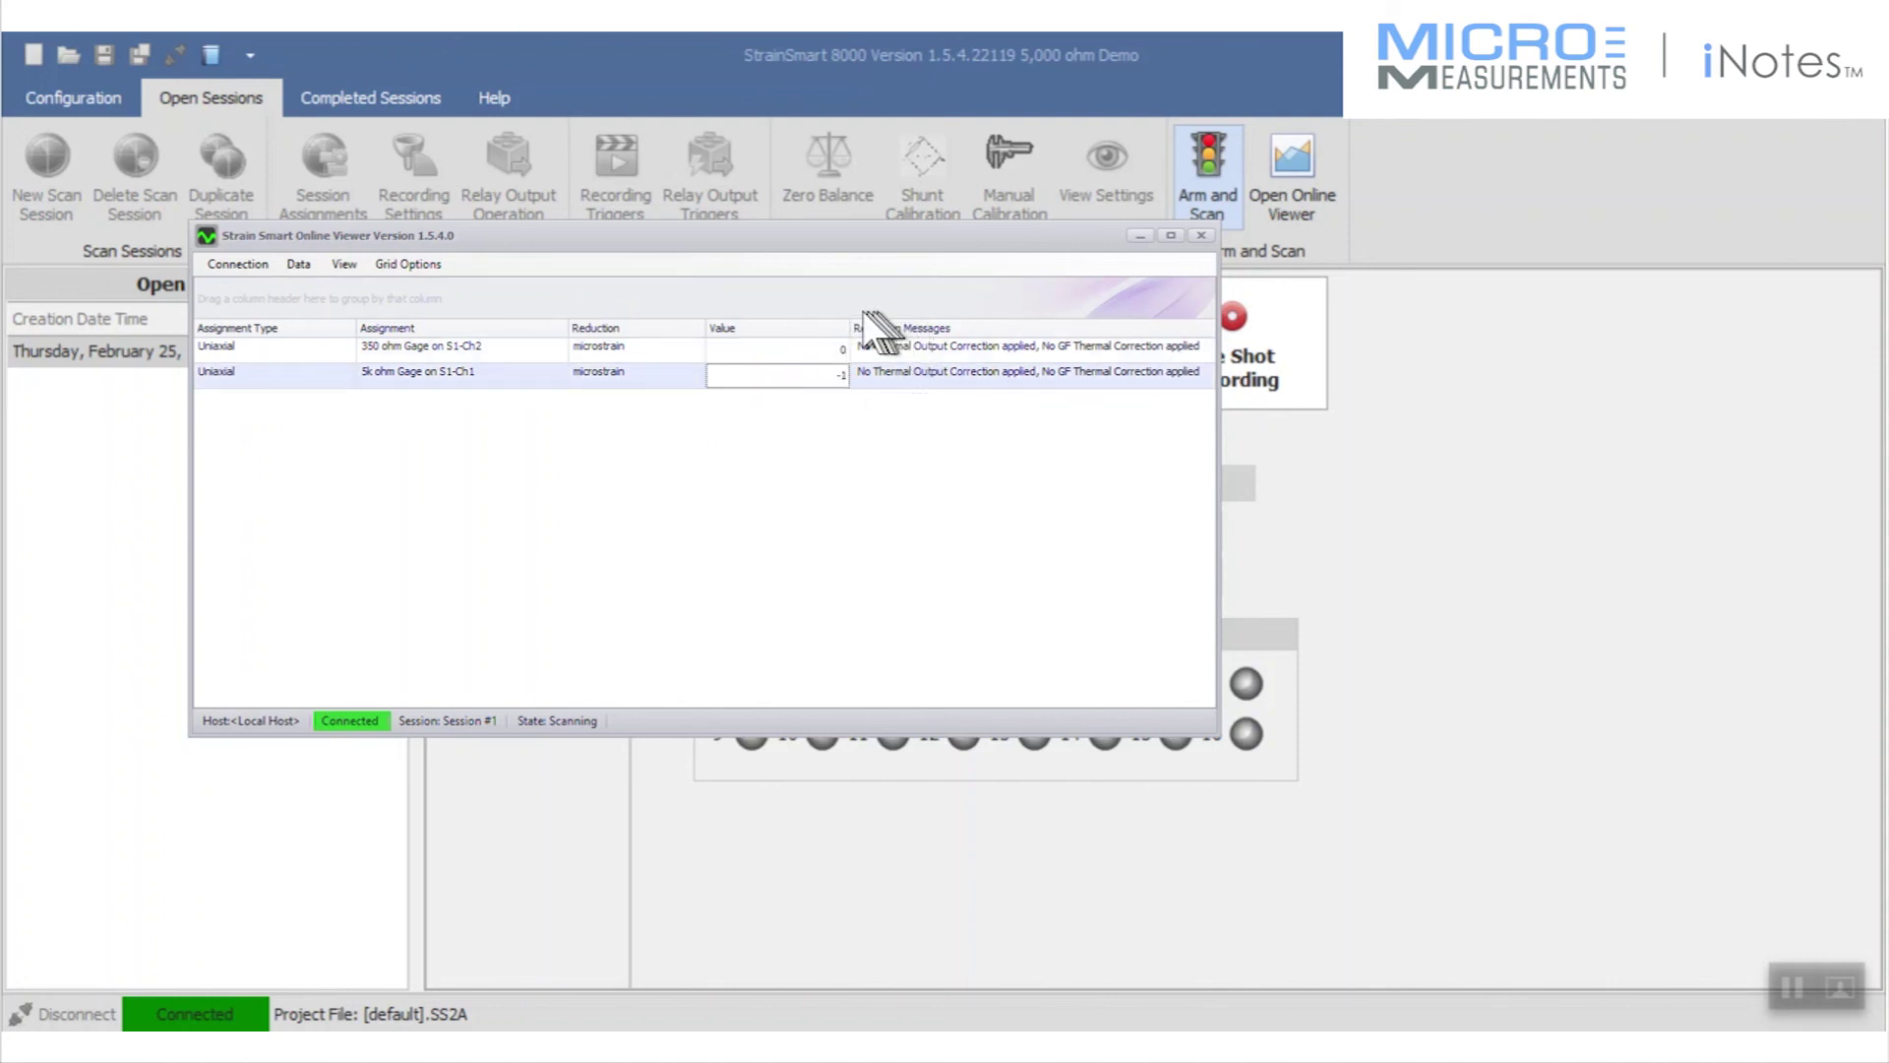